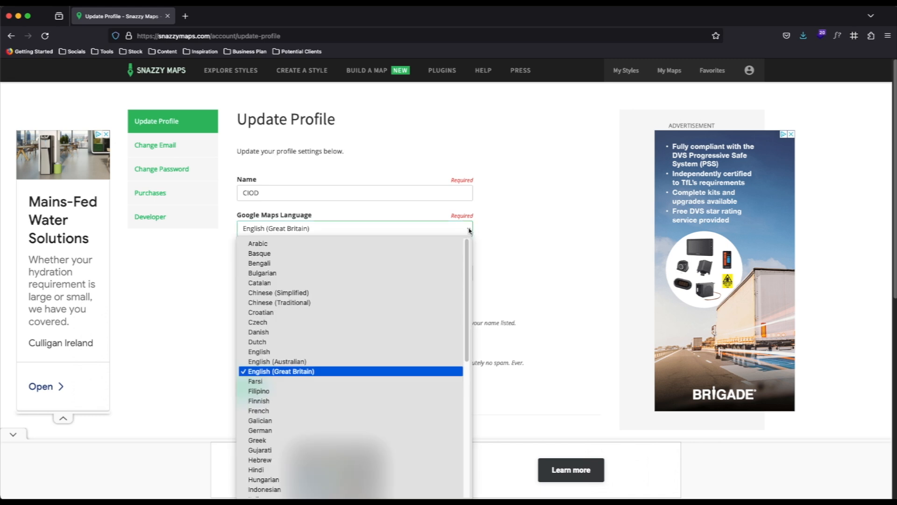
Set the profile's Google Maps language to French and save the profile.
left_click(292, 413)
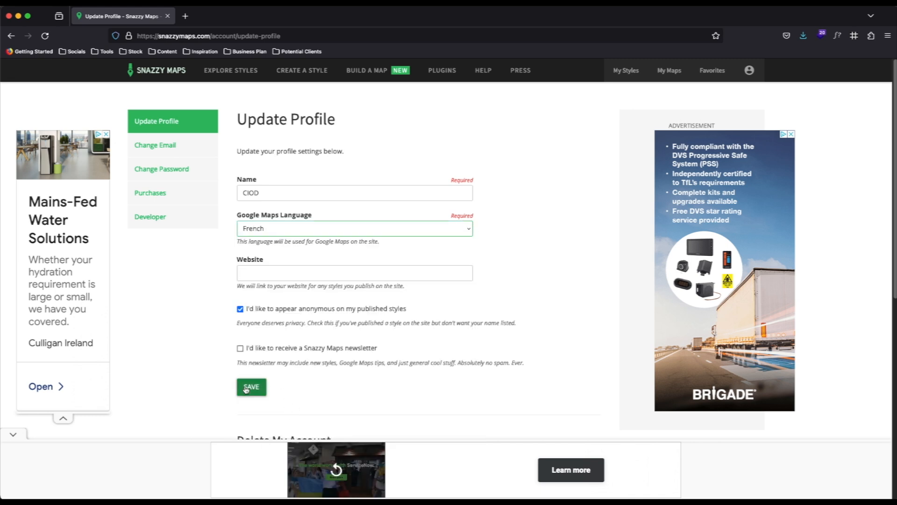
left_click(246, 388)
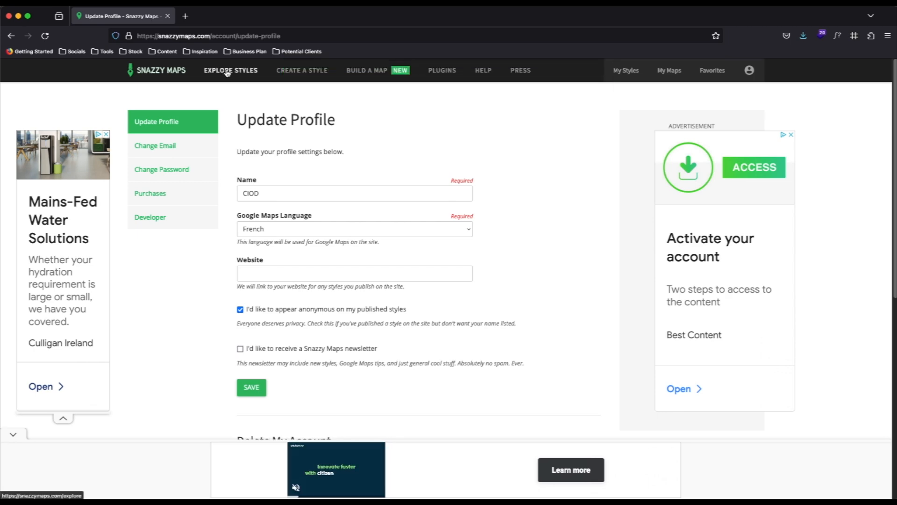
Open the page for creating a style and inspect the map labels over Europe.
left_click(244, 71)
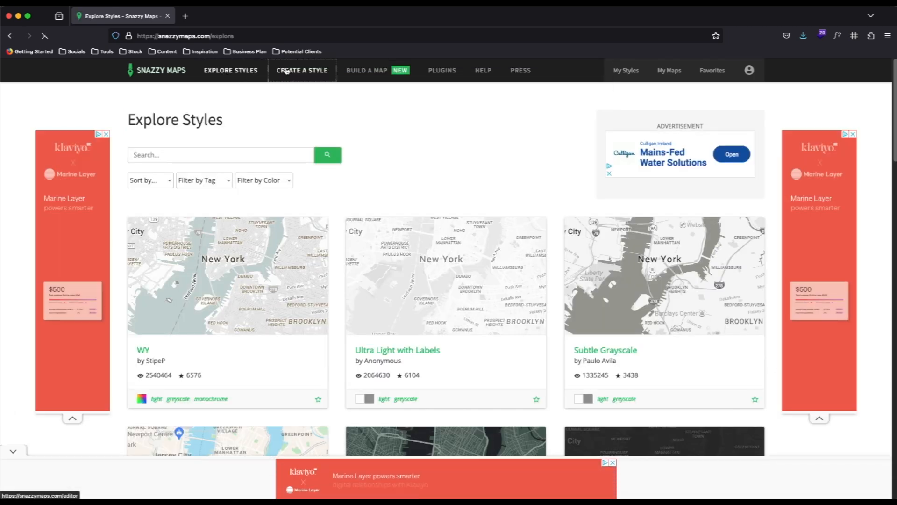
left_click(286, 71)
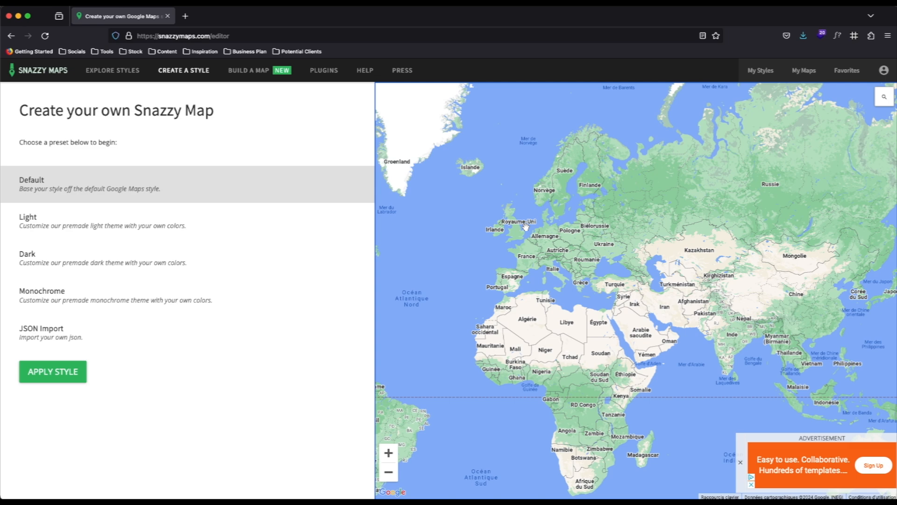
scroll(527, 318, "up", 5)
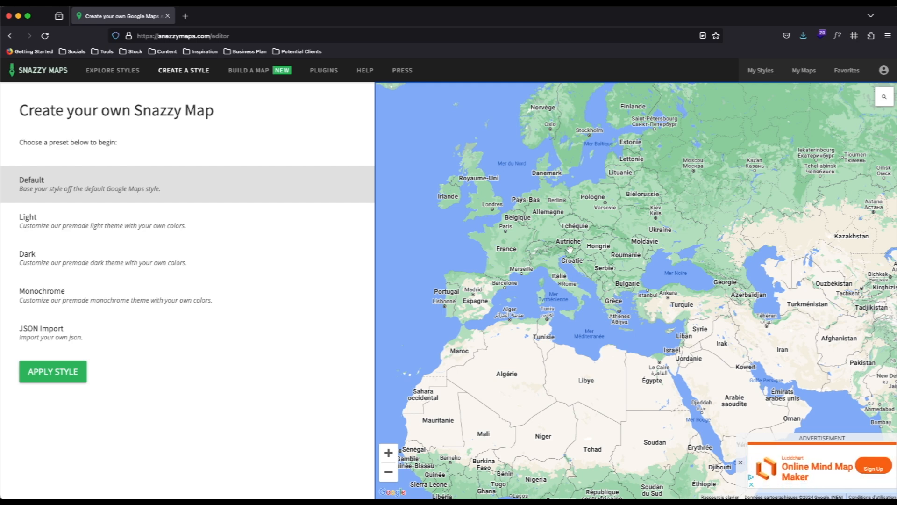
left_click(884, 70)
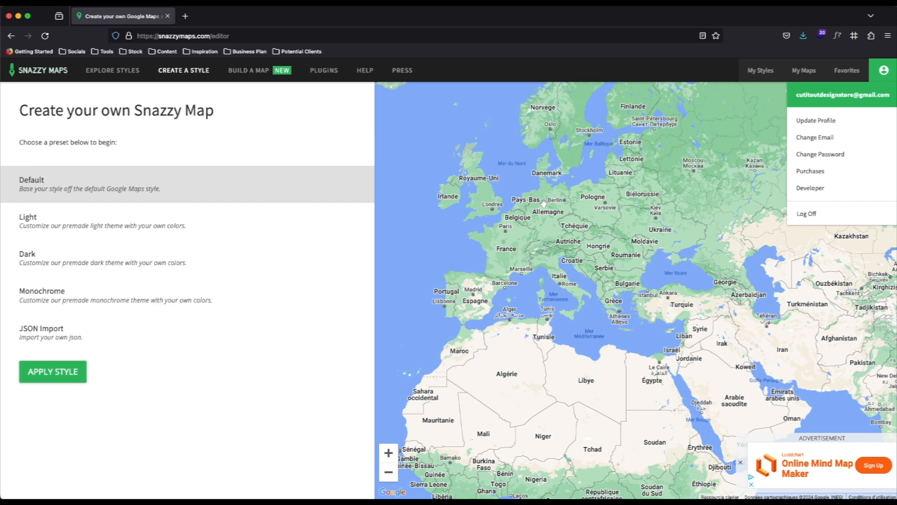
left_click(879, 70)
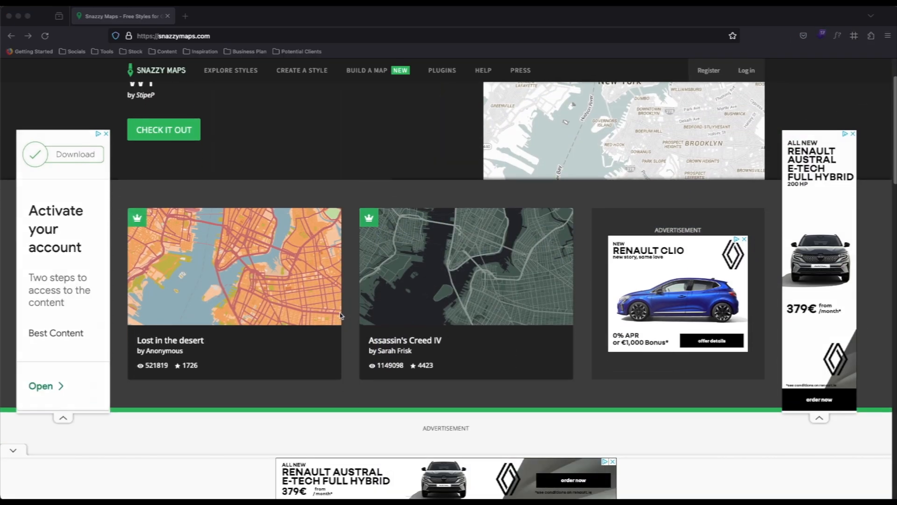
Explore the most popular map styles and filter them by the No Labels tag.
scroll(341, 316, "down", 3)
scroll(340, 316, "down", 8)
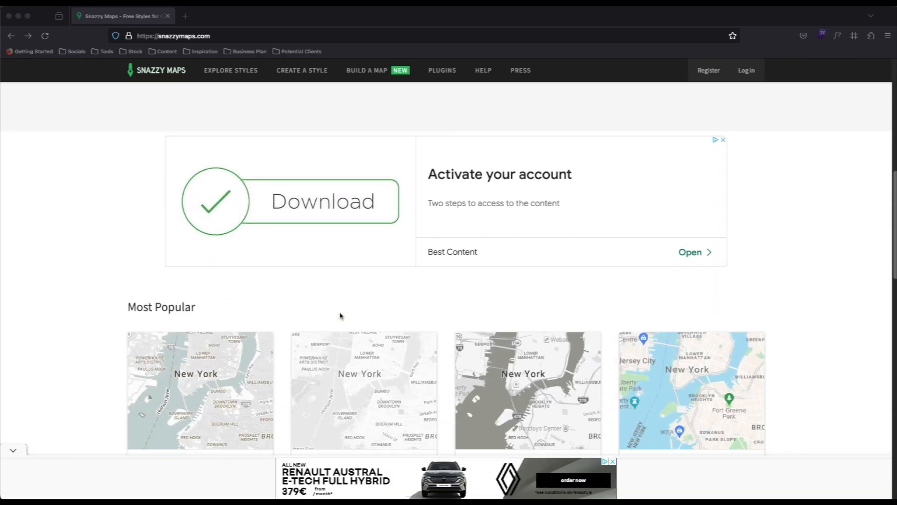
scroll(340, 316, "down", 2)
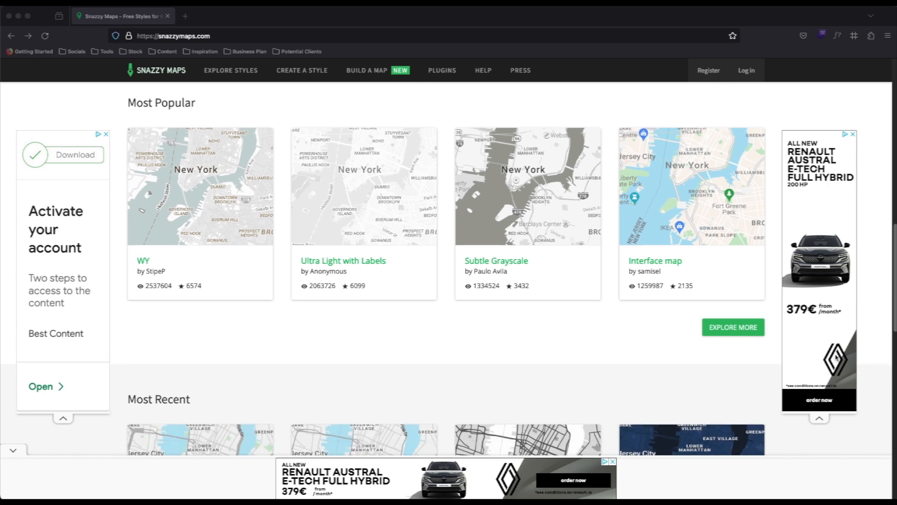
left_click(730, 329)
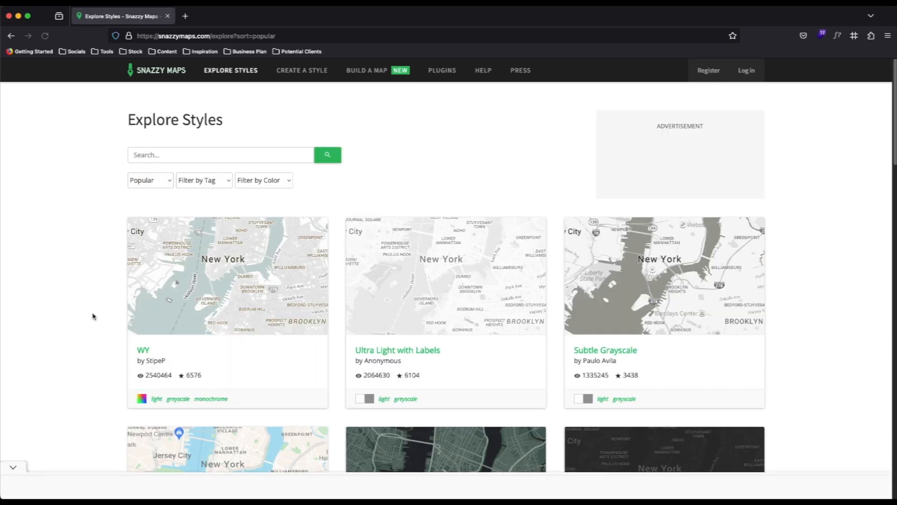
left_click(290, 183)
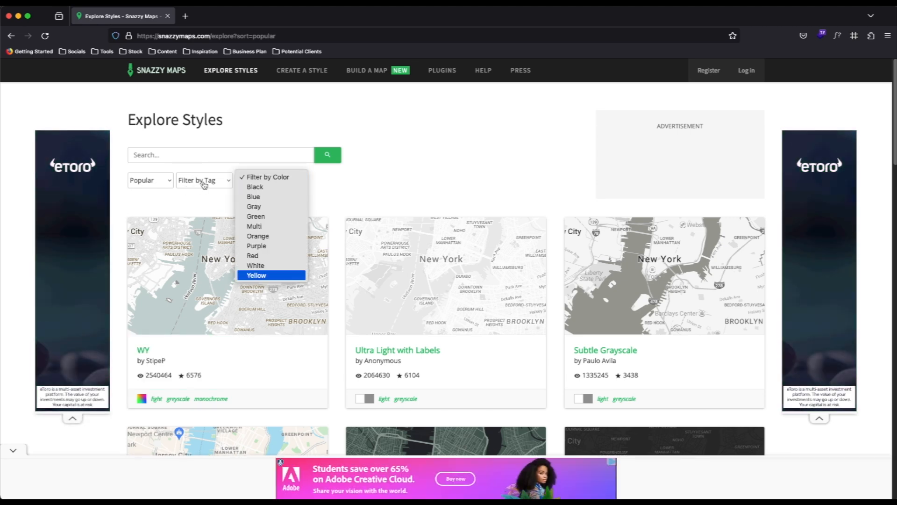
left_click(202, 181)
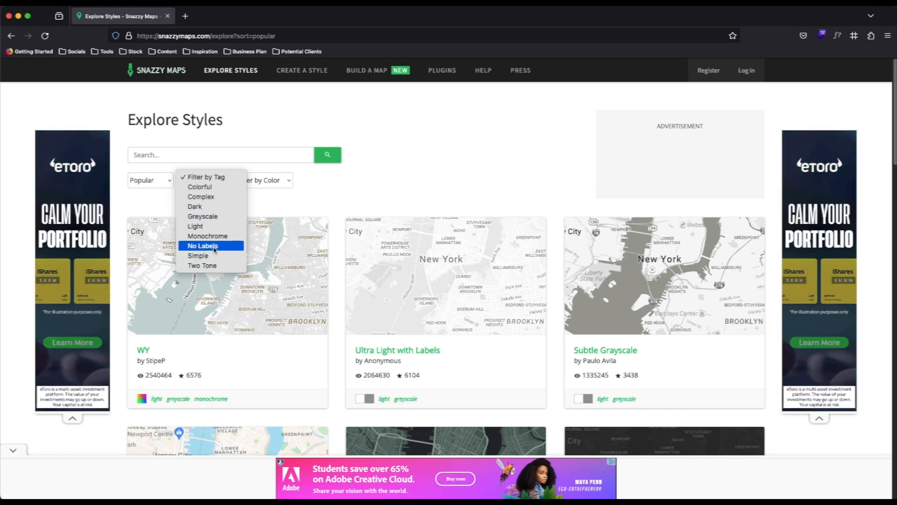
left_click(230, 247)
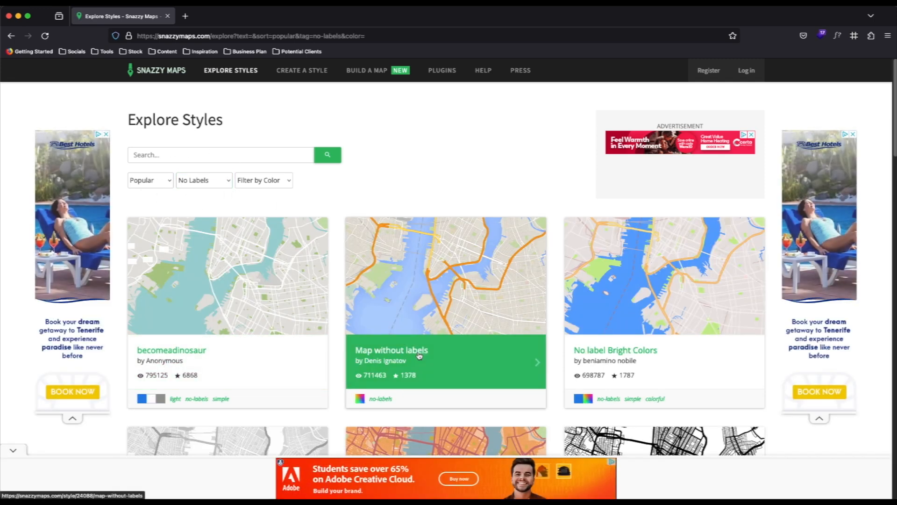
Open the Map without labels style, dismissing the ad, and move its map to Dublin, Ireland.
left_click(438, 274)
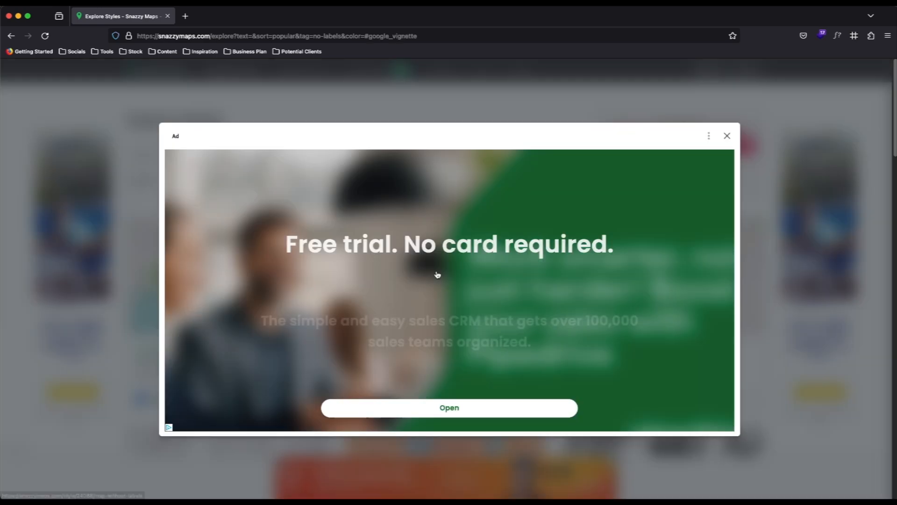
left_click(728, 136)
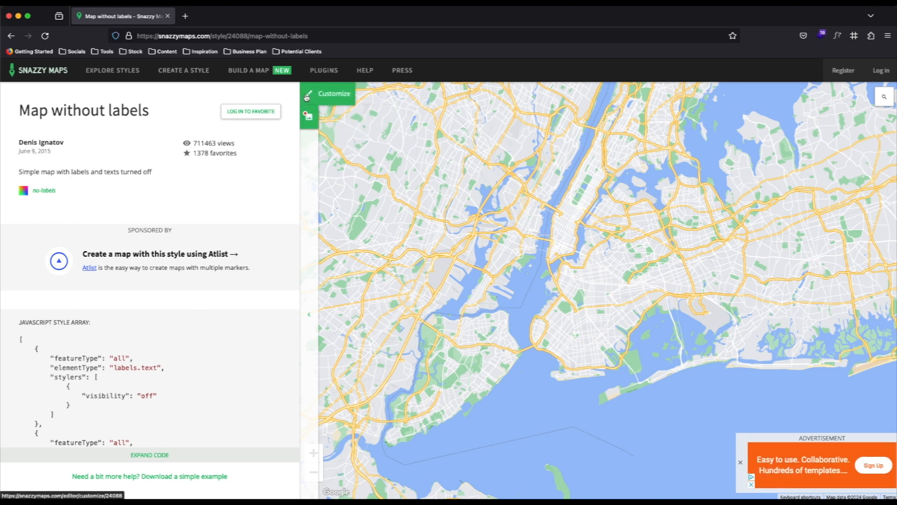
left_click(885, 96)
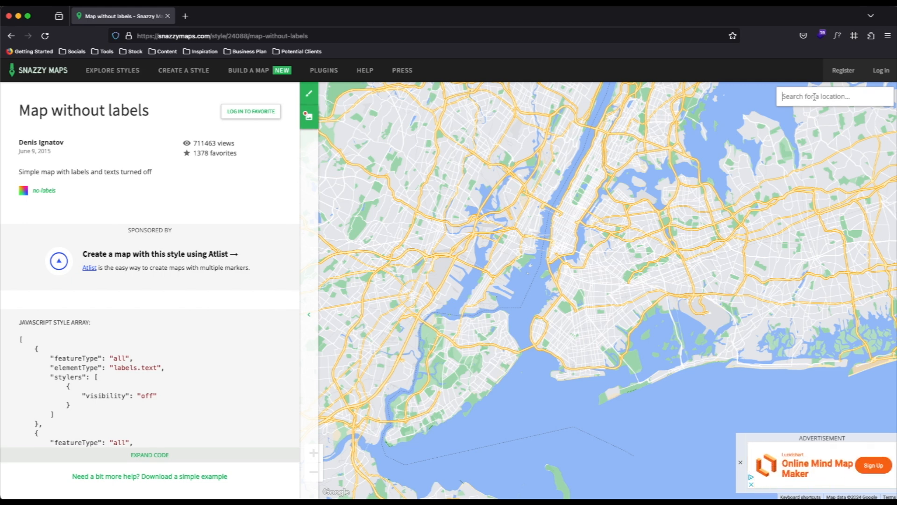
type("Dublin")
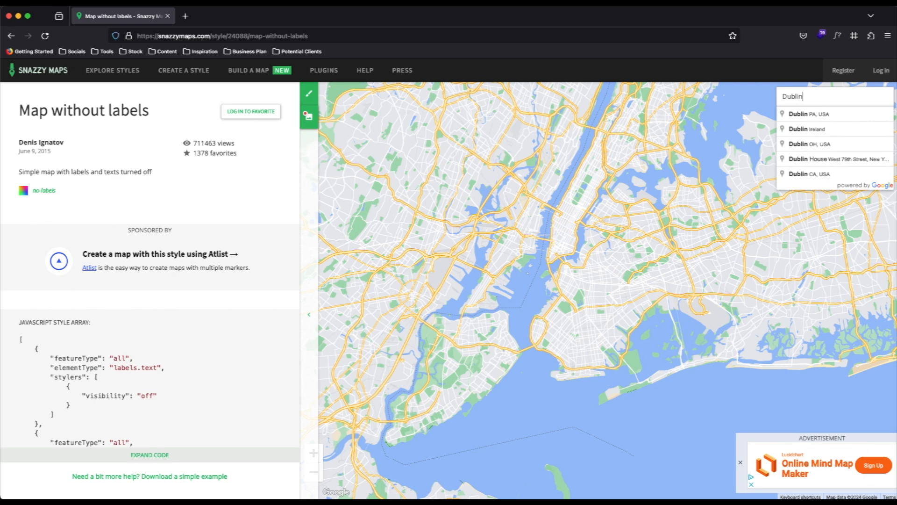
left_click(828, 131)
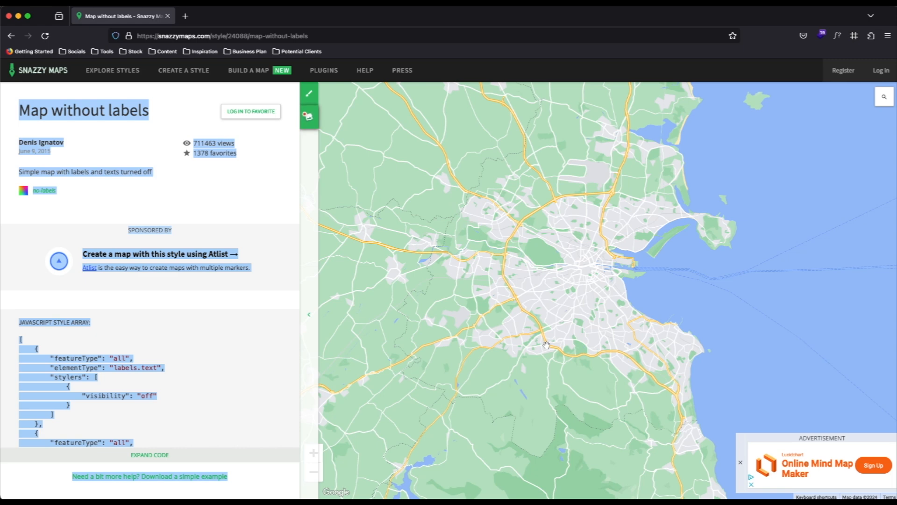
scroll(407, 159, "down", 2)
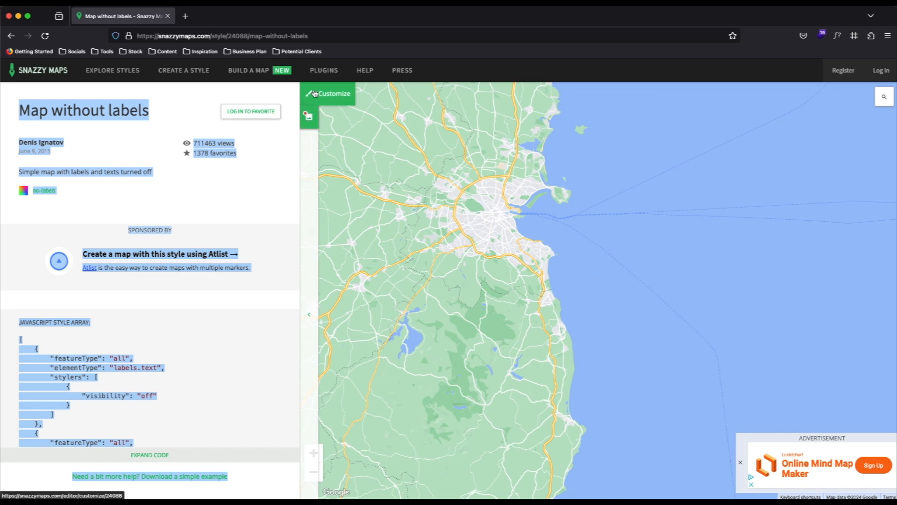
Open the Map without labels style for customization and review its map features and the elements of the Administrative feature.
left_click(339, 96)
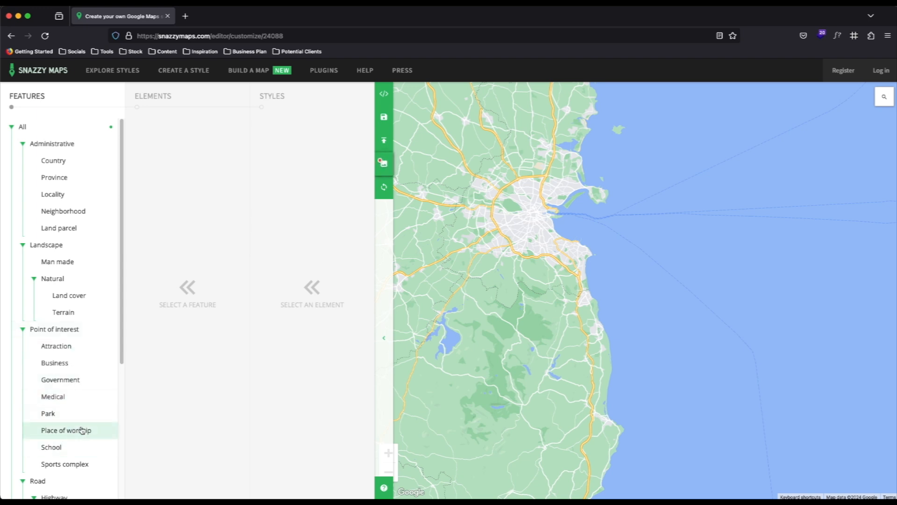
scroll(82, 430, "down", 4)
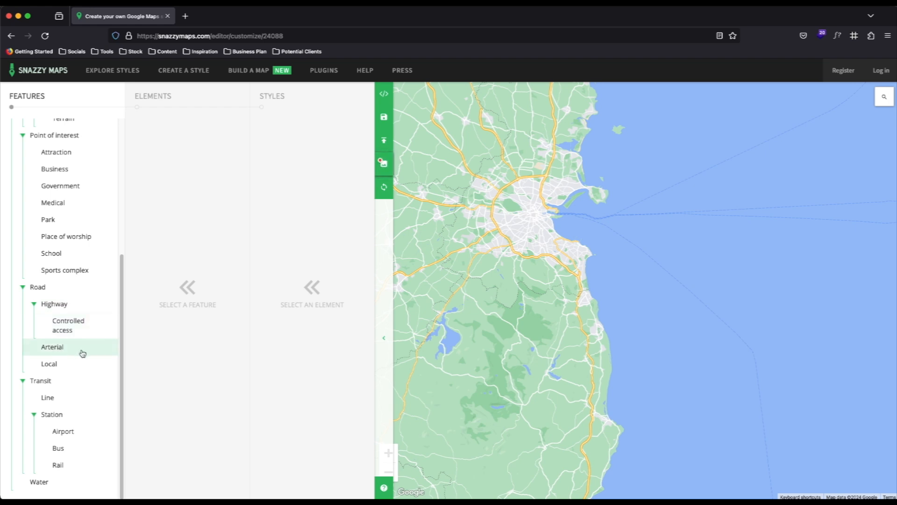
scroll(75, 380, "up", 1)
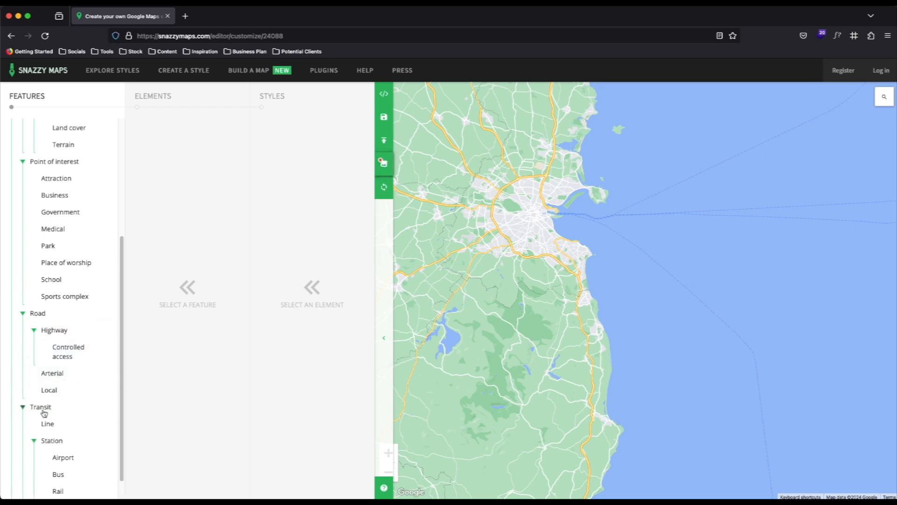
scroll(70, 410, "down", 1)
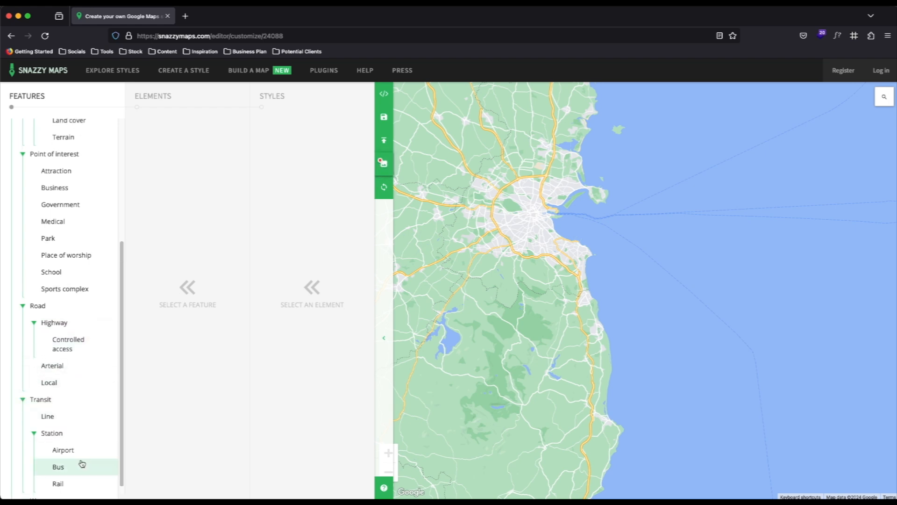
scroll(88, 447, "down", 1)
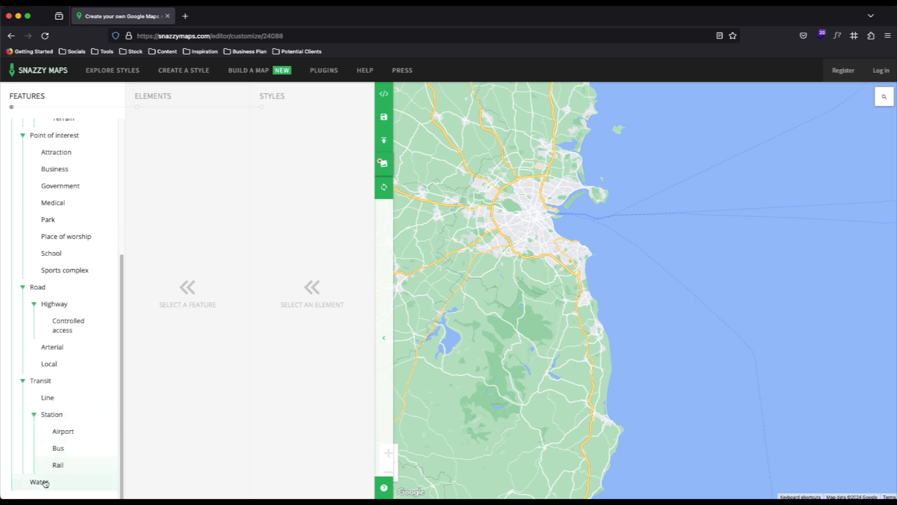
scroll(93, 197, "up", 8)
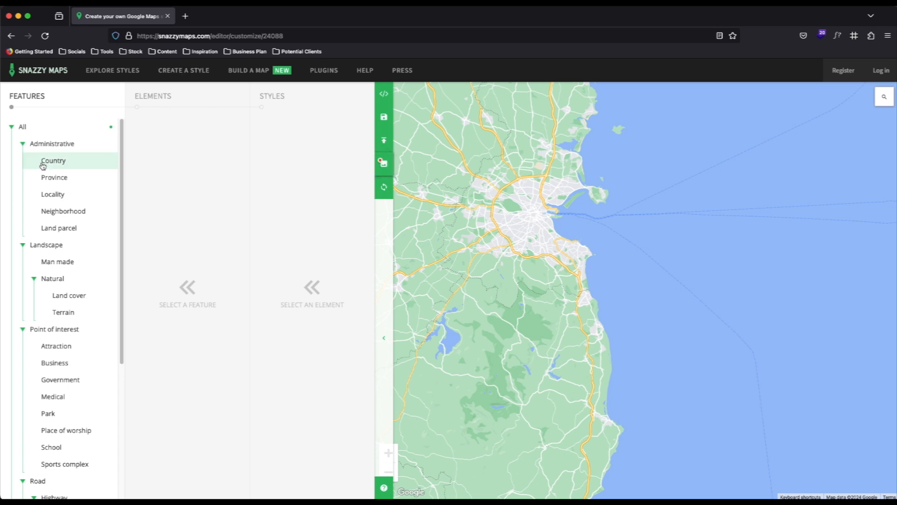
left_click(39, 146)
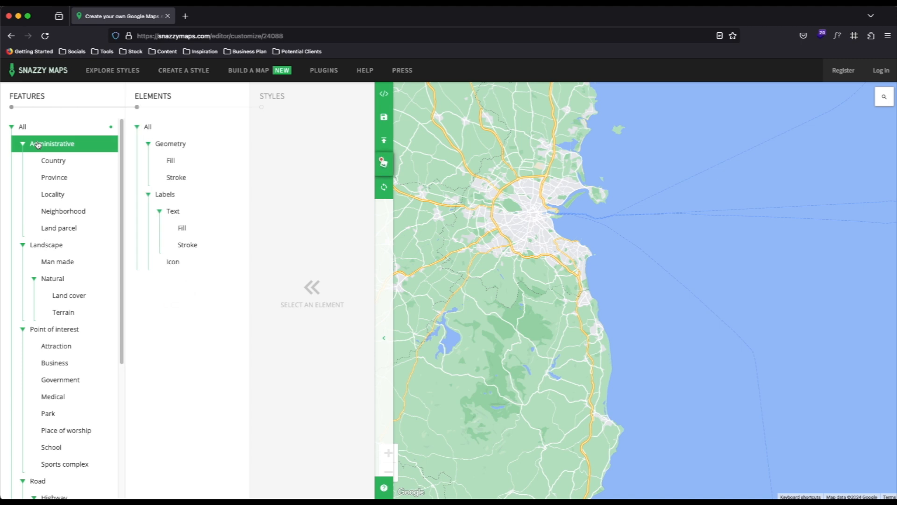
Create a new style from the Default preset after previewing the Light, Dark and Monochrome presets.
left_click(190, 72)
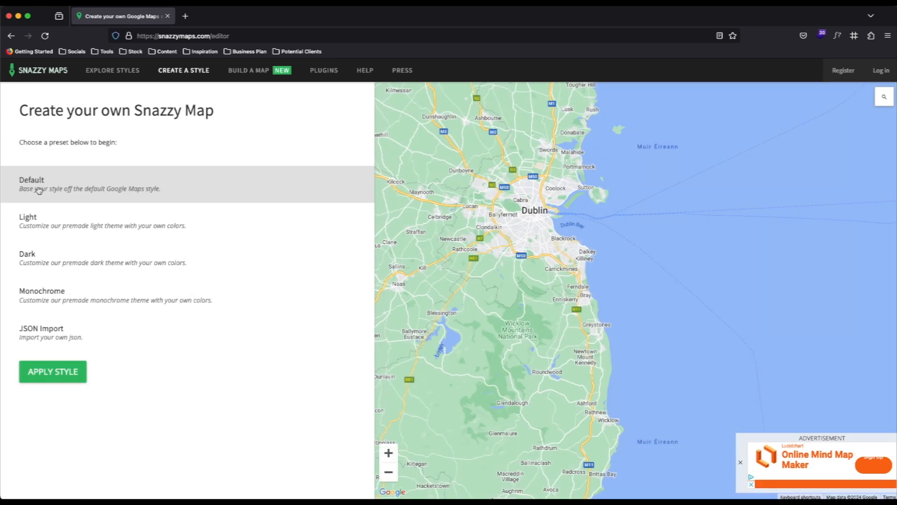
left_click(66, 230)
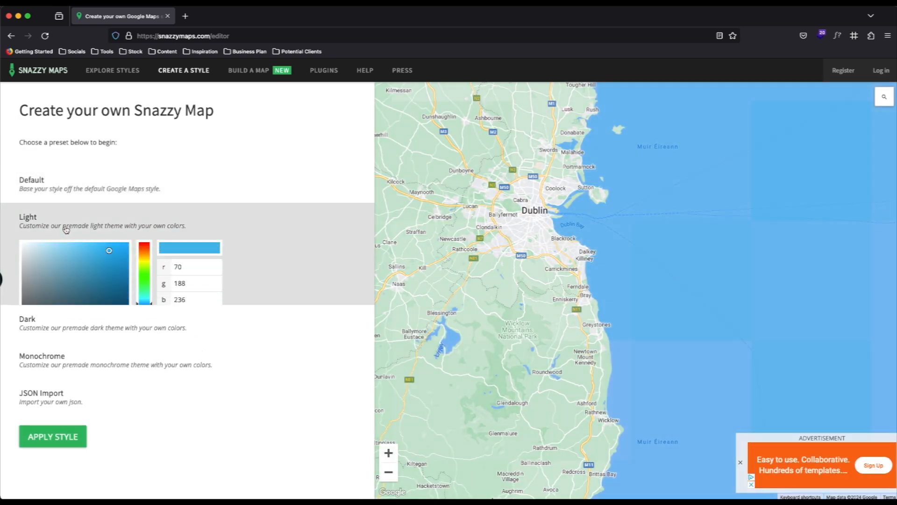
left_click(67, 396)
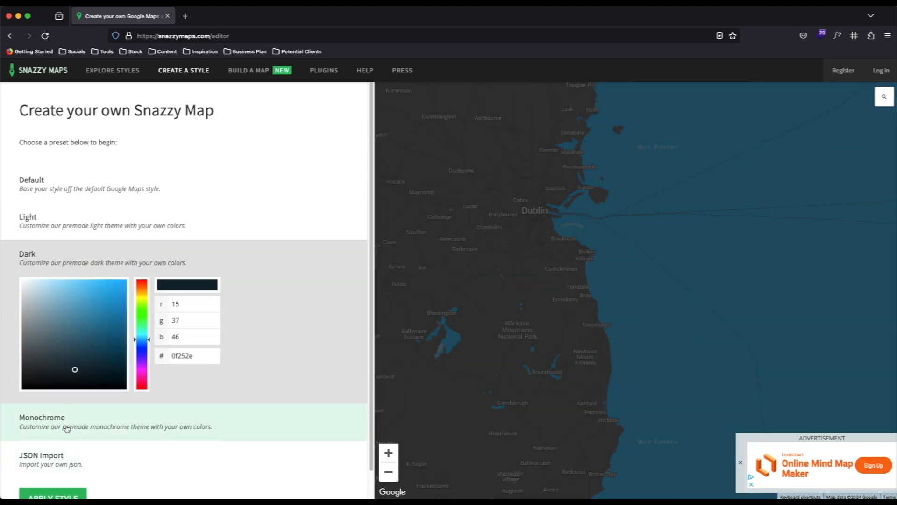
left_click(66, 427)
left_click(59, 182)
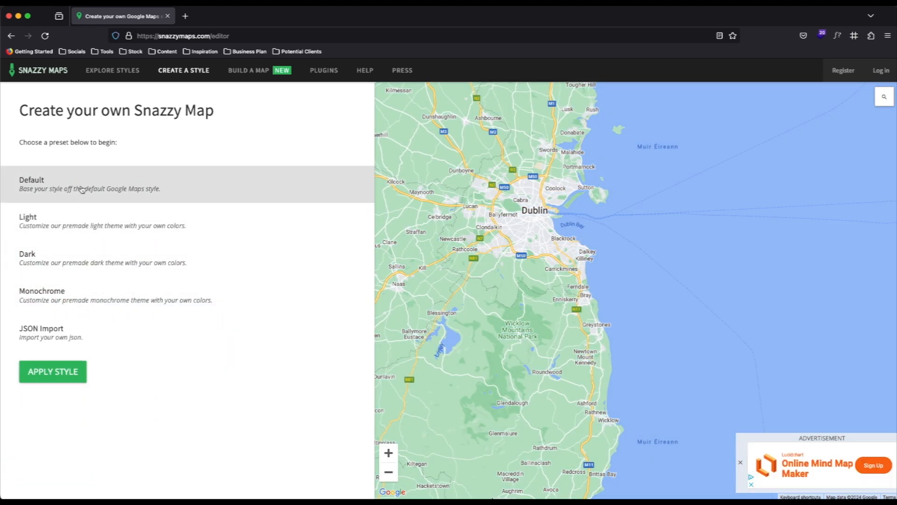
left_click(53, 376)
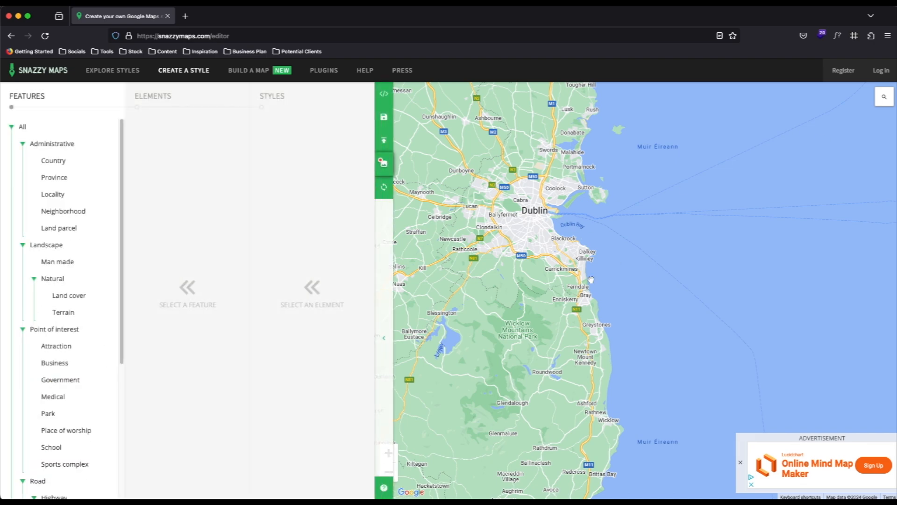
Examine the geometry fill and stroke style options that apply to all map features, with the map closer in on Dublin.
double_click(393, 453)
left_click_drag(370, 141, 560, 465)
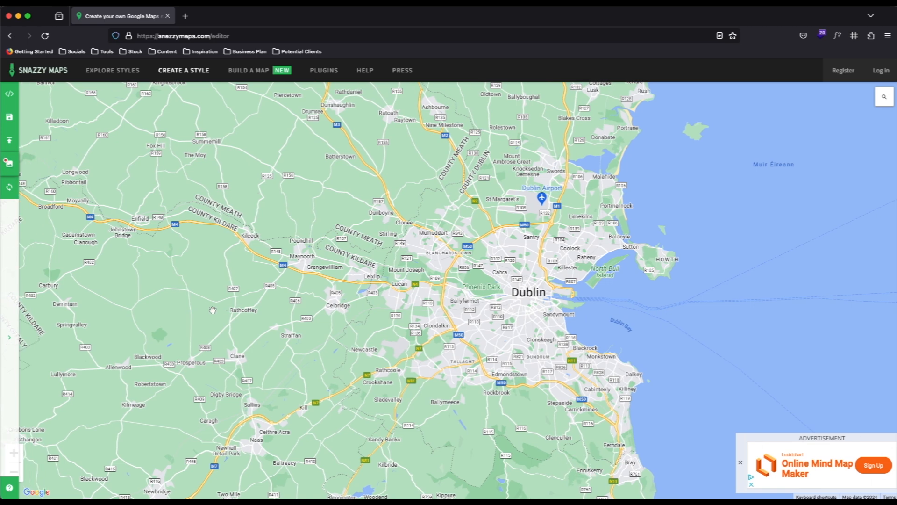
left_click(9, 337)
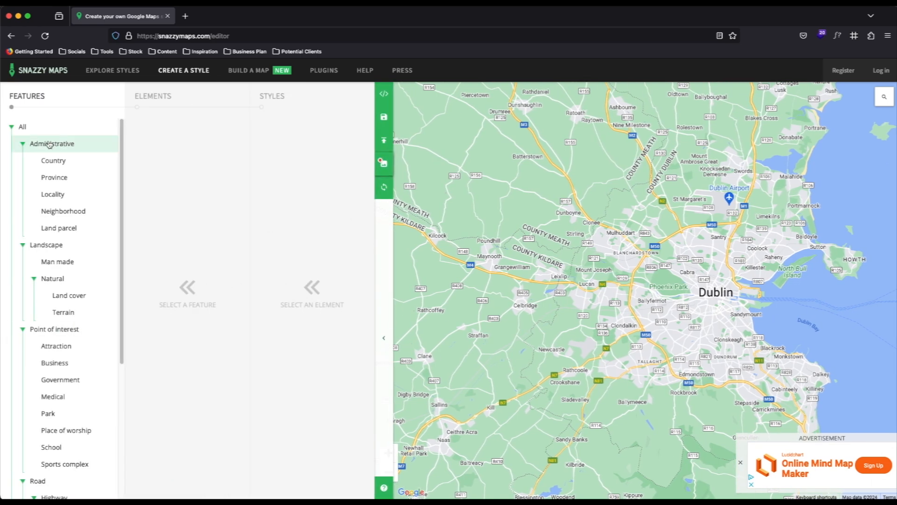
left_click(27, 130)
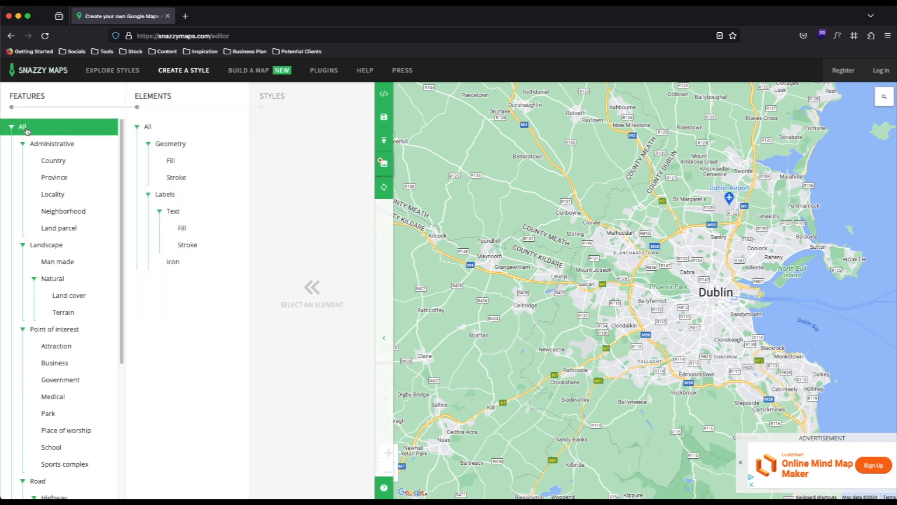
left_click(189, 147)
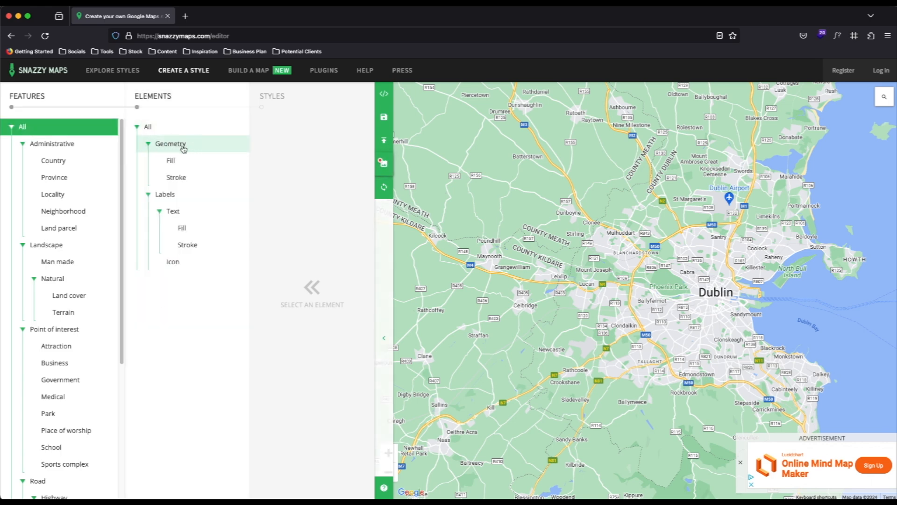
left_click(196, 181)
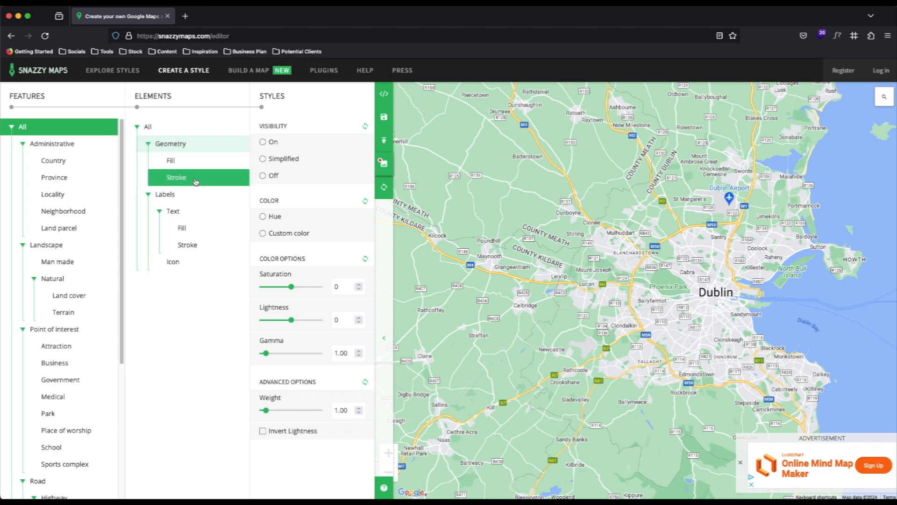
left_click(168, 164)
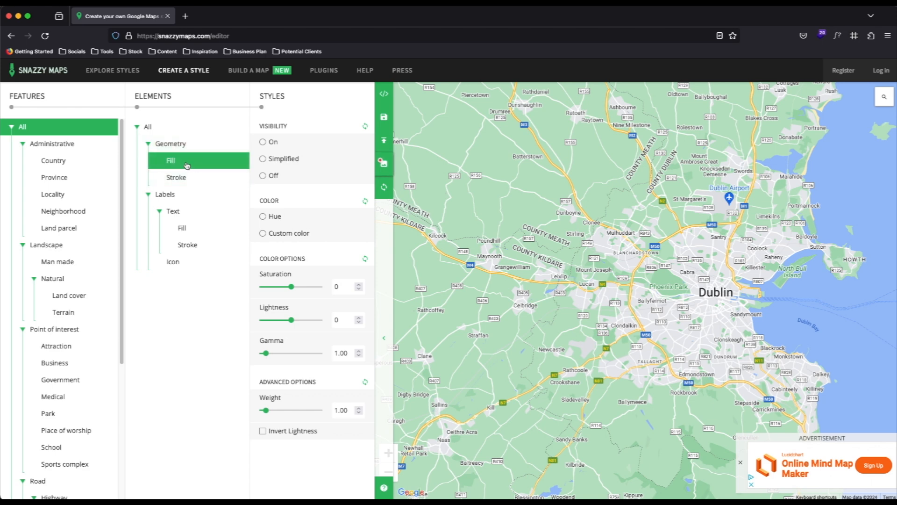
left_click(184, 180)
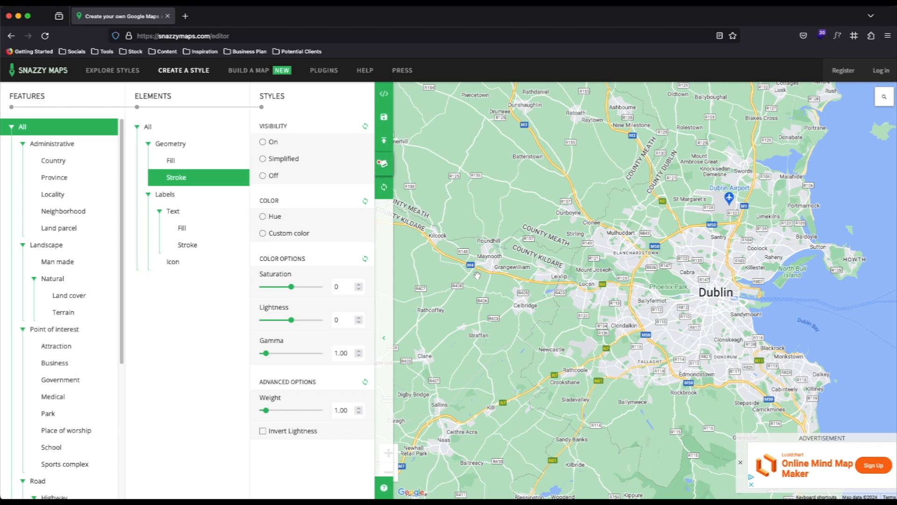
left_click(181, 167)
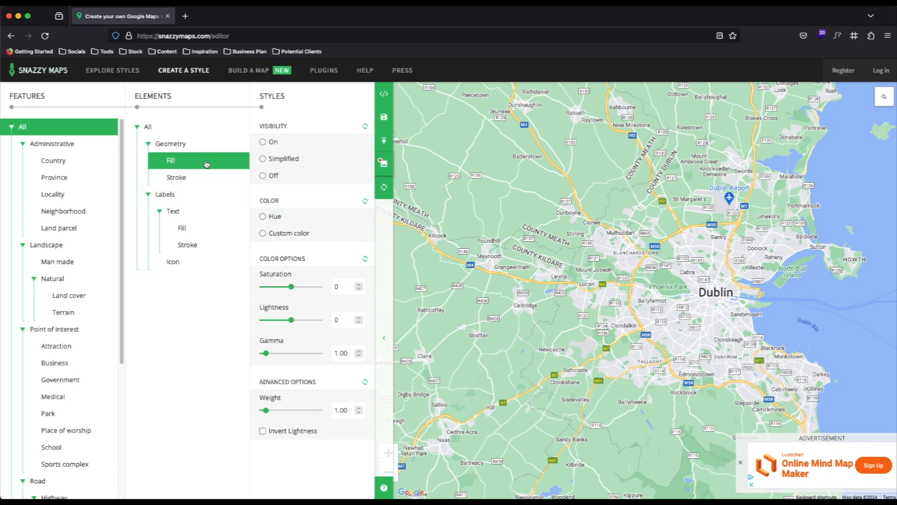
left_click(181, 177)
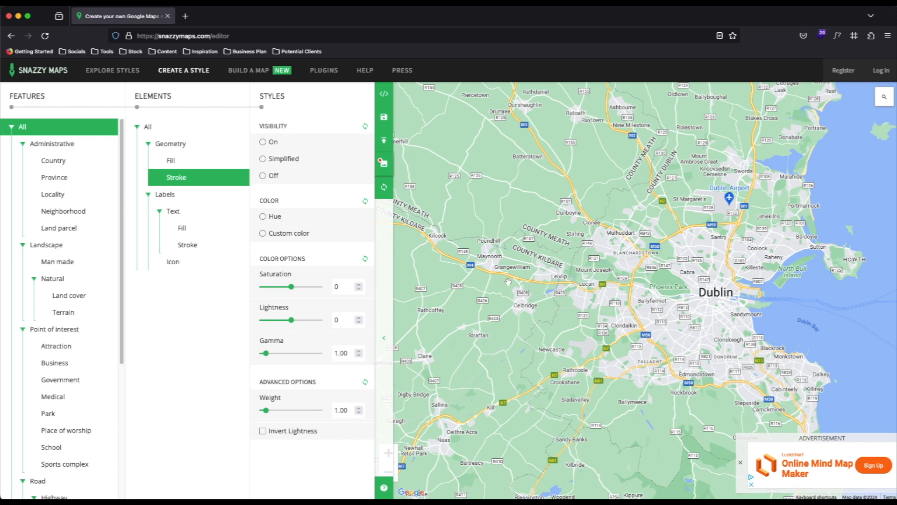
Turn off the visibility of labels for all map features after comparing the On and Simplified settings.
left_click(171, 198)
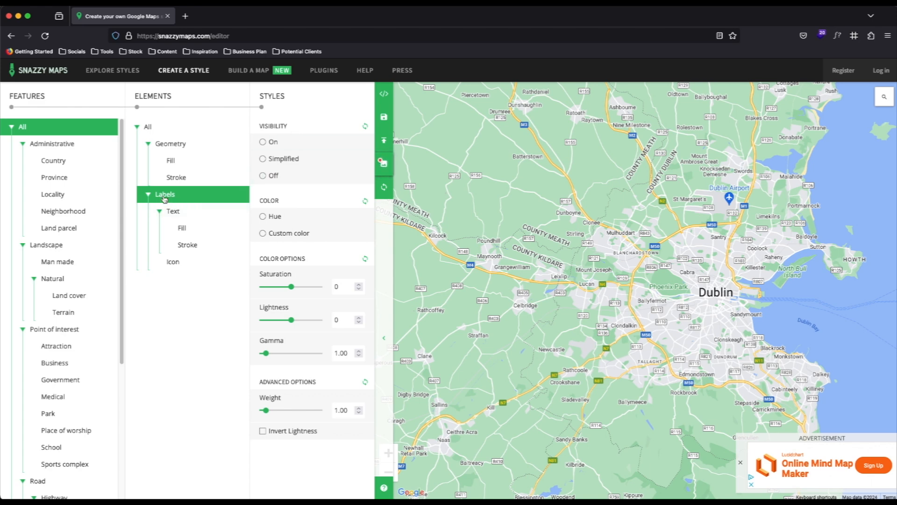
left_click(262, 177)
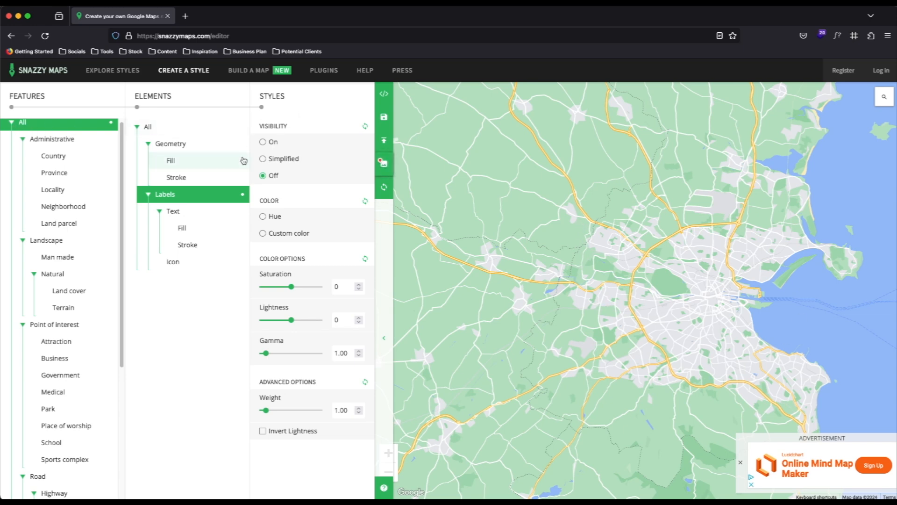
left_click(264, 143)
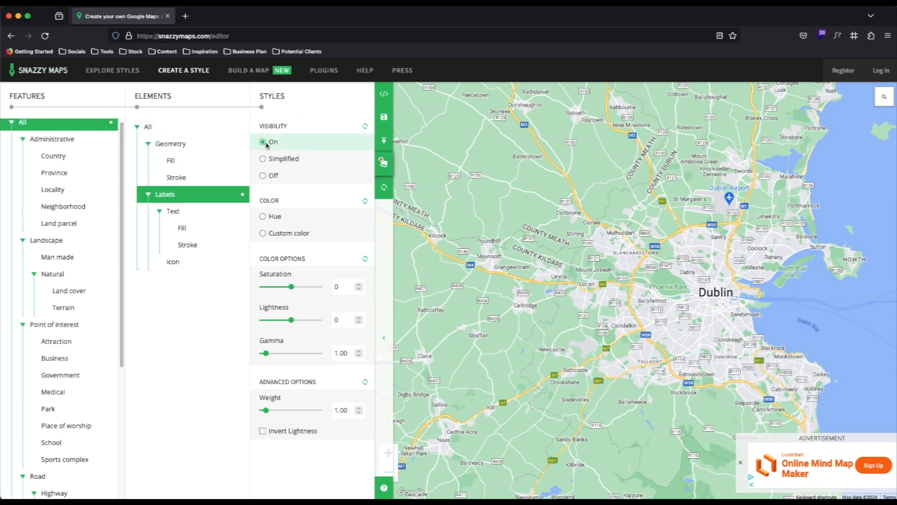
left_click(263, 159)
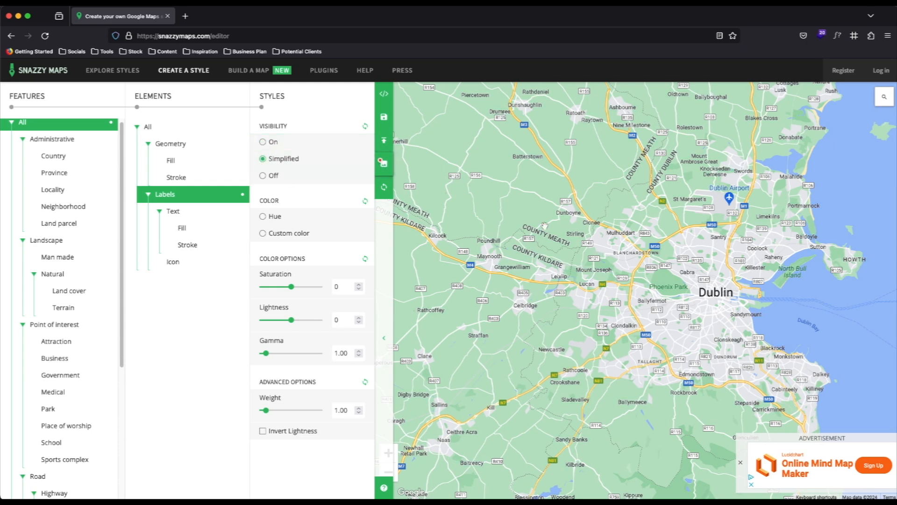
left_click(263, 143)
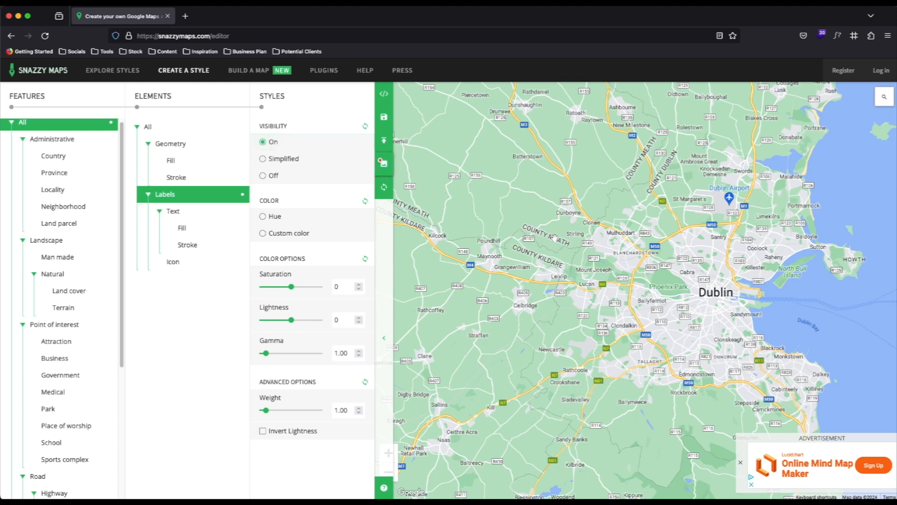
left_click(263, 159)
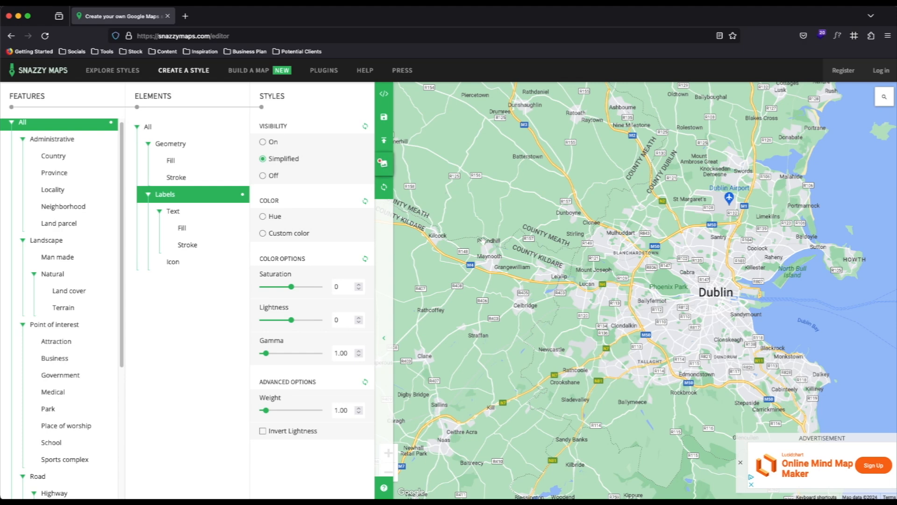
left_click(262, 142)
left_click(263, 176)
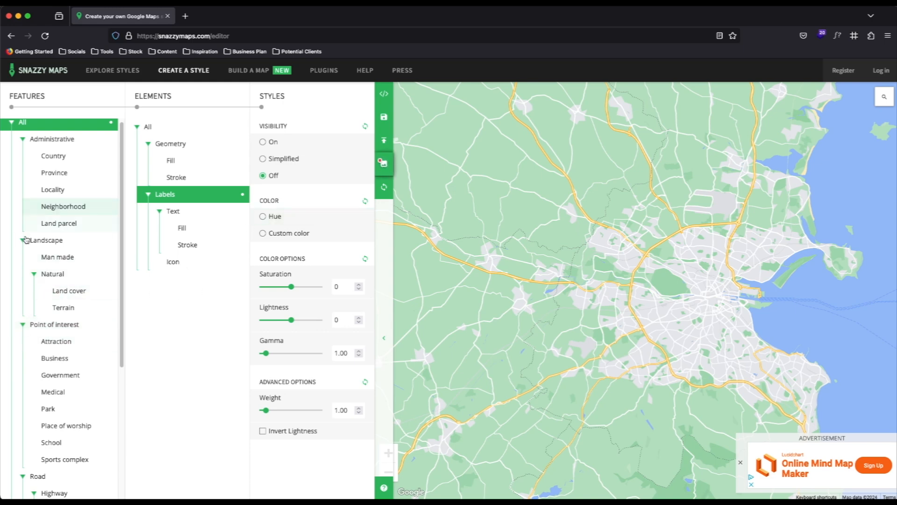
Give the Water feature's geometry fill a custom dark teal color, #3a636d.
scroll(63, 325, "down", 2)
scroll(63, 325, "down", 4)
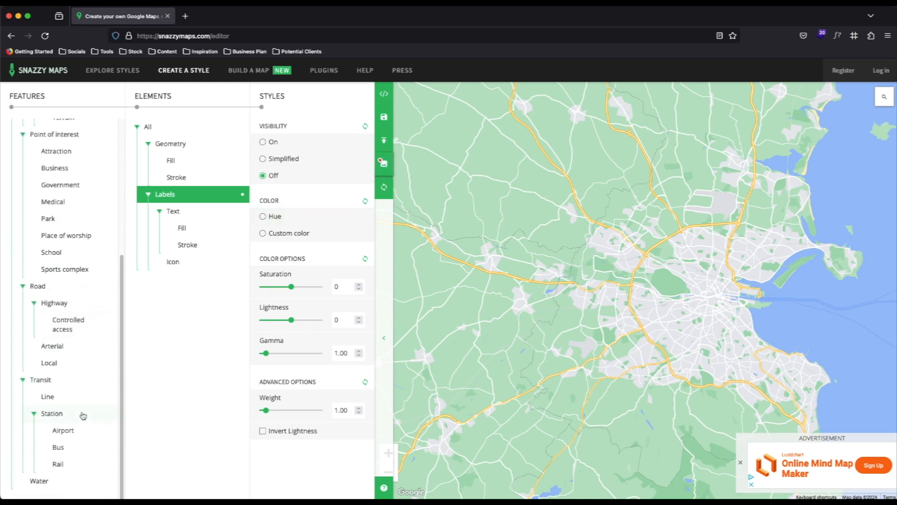
left_click(40, 482)
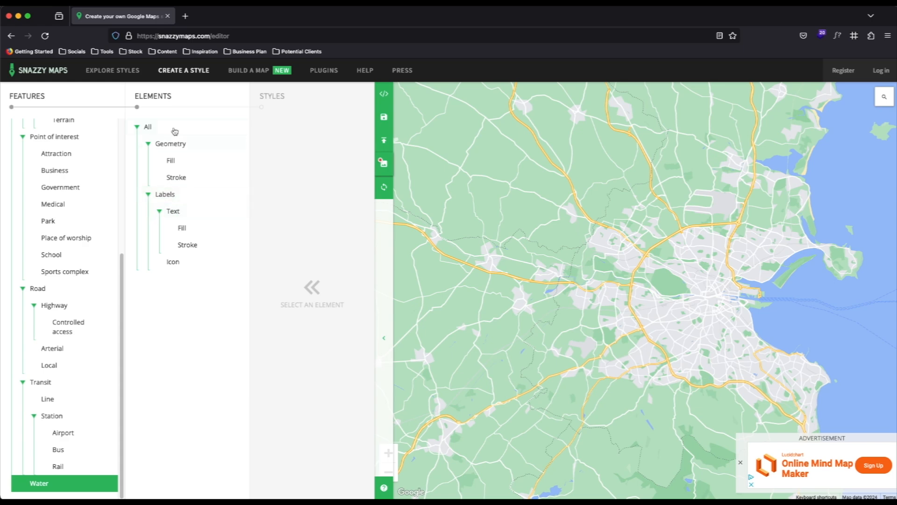
left_click(174, 160)
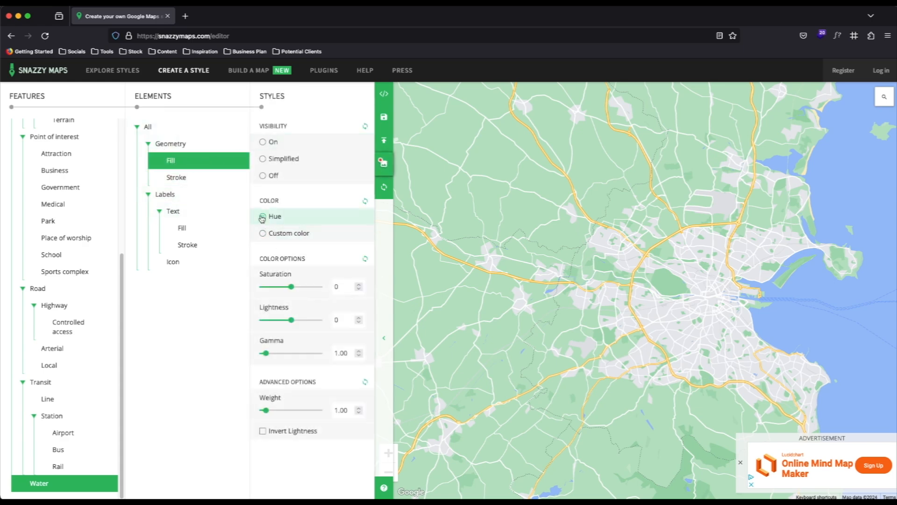
left_click(263, 234)
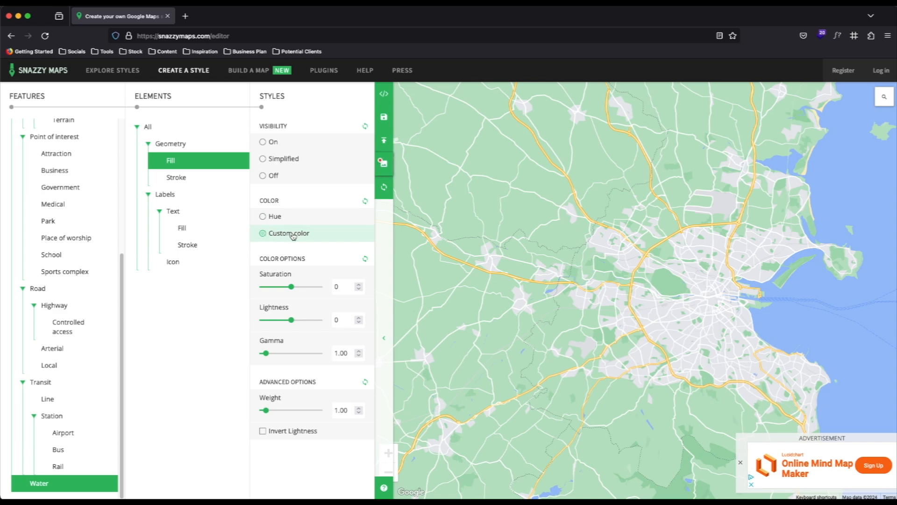
left_click(264, 235)
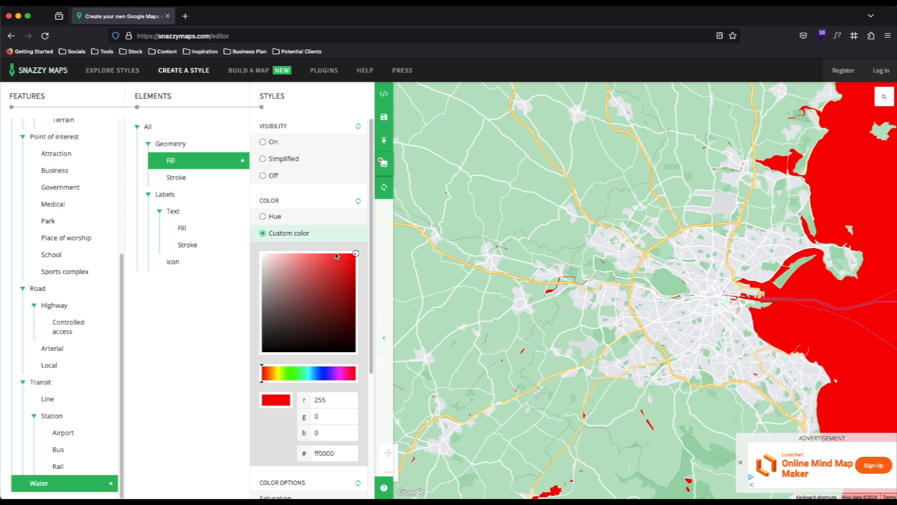
left_click_drag(357, 256, 247, 248)
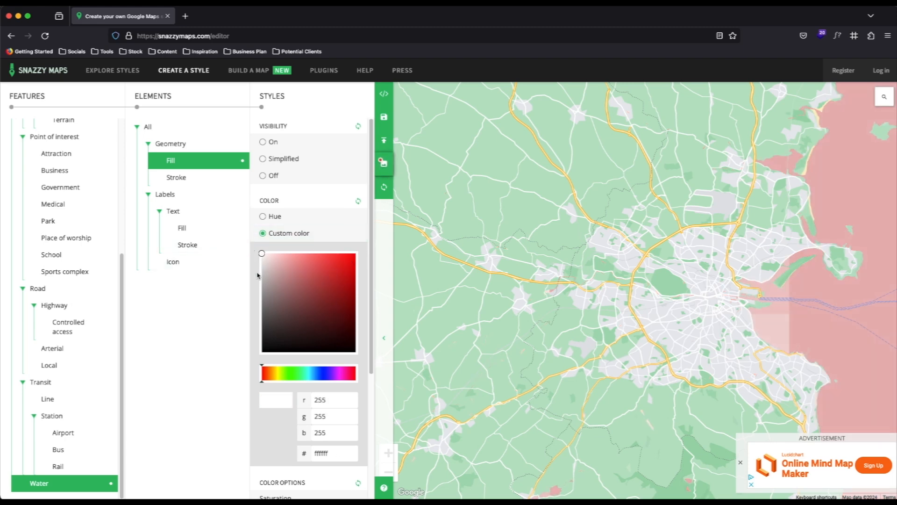
left_click(311, 373)
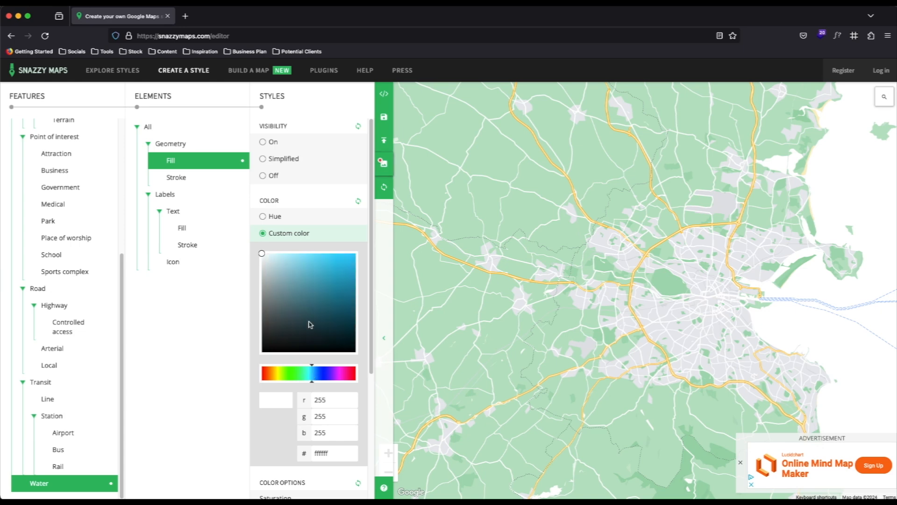
left_click(288, 261)
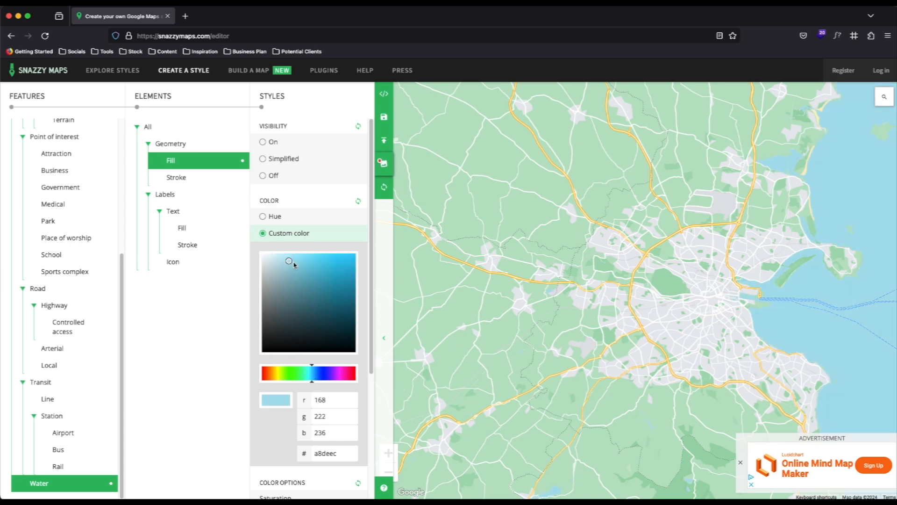
left_click_drag(289, 260, 305, 310)
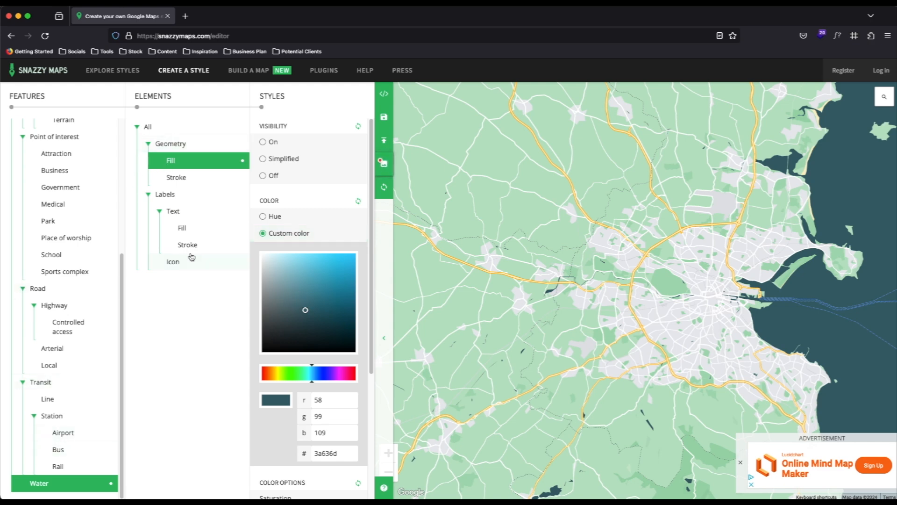
Give the Natural landscape feature's geometry fill a custom bright green color, #91ff00.
scroll(33, 136, "up", 5)
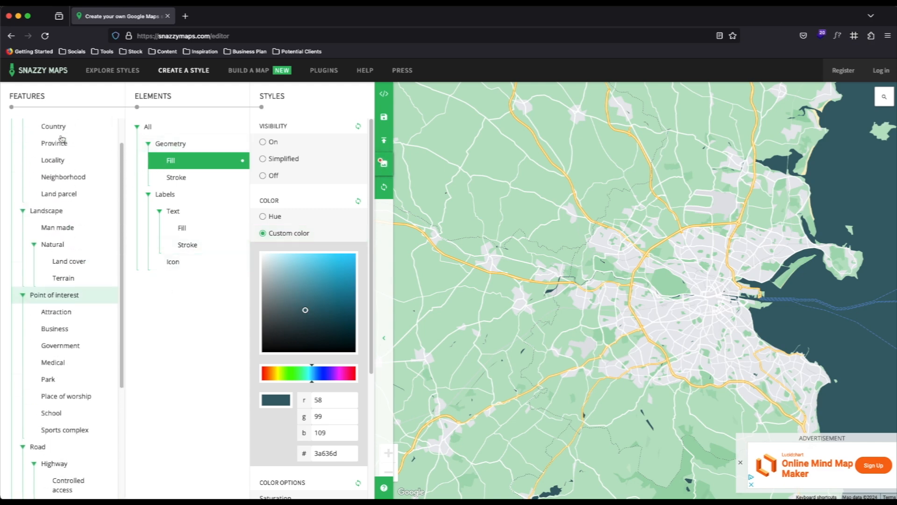
left_click(53, 278)
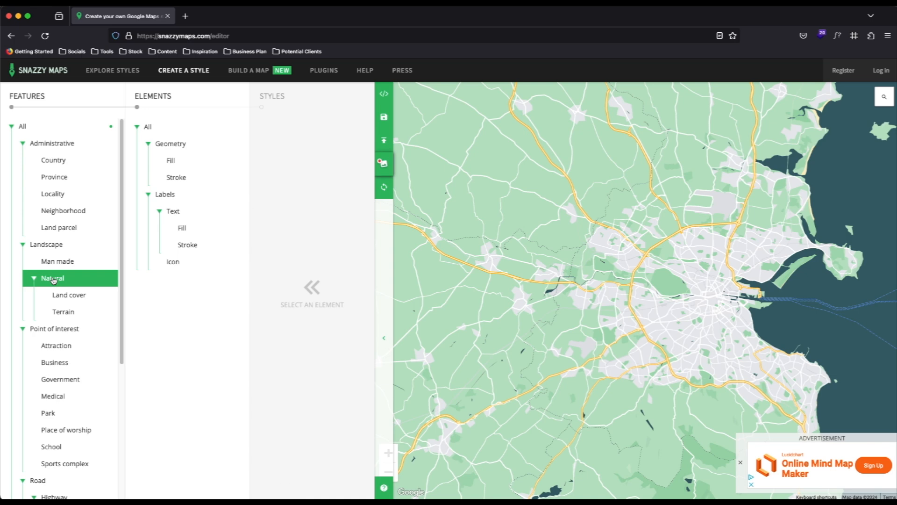
left_click(171, 161)
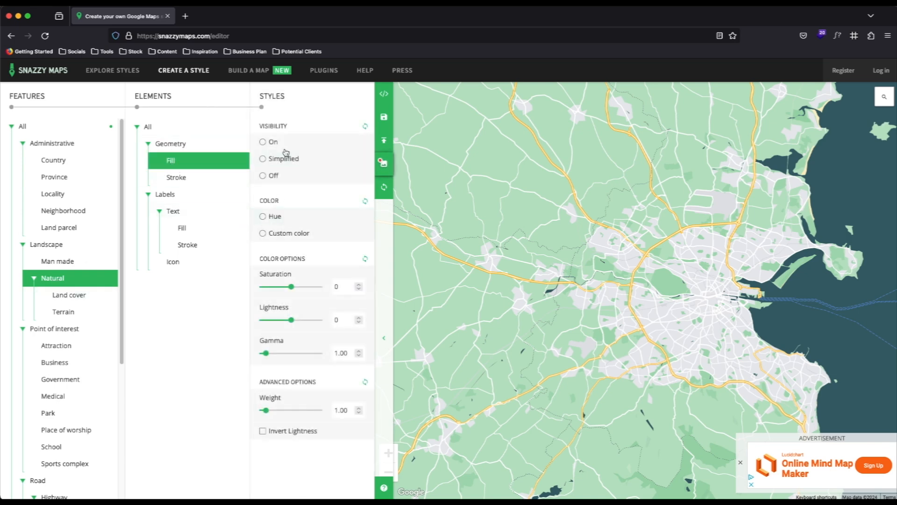
left_click(263, 232)
scroll(548, 187, "down", 2)
left_click(284, 373)
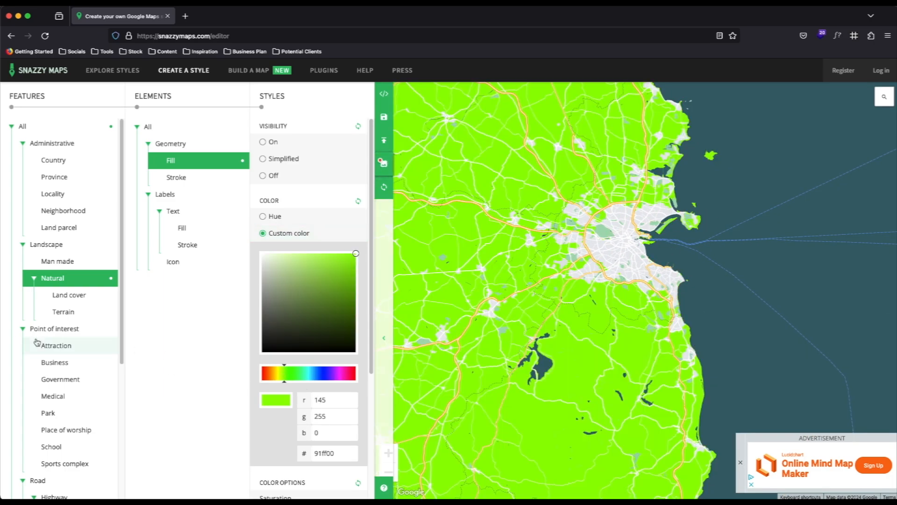
Set the visibility of the Highway road feature's geometry to On.
scroll(71, 346, "down", 4)
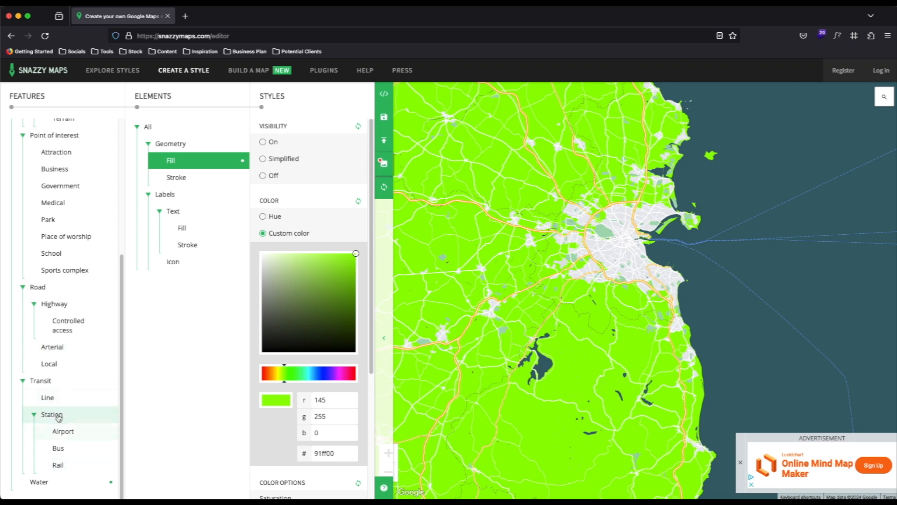
left_click(59, 305)
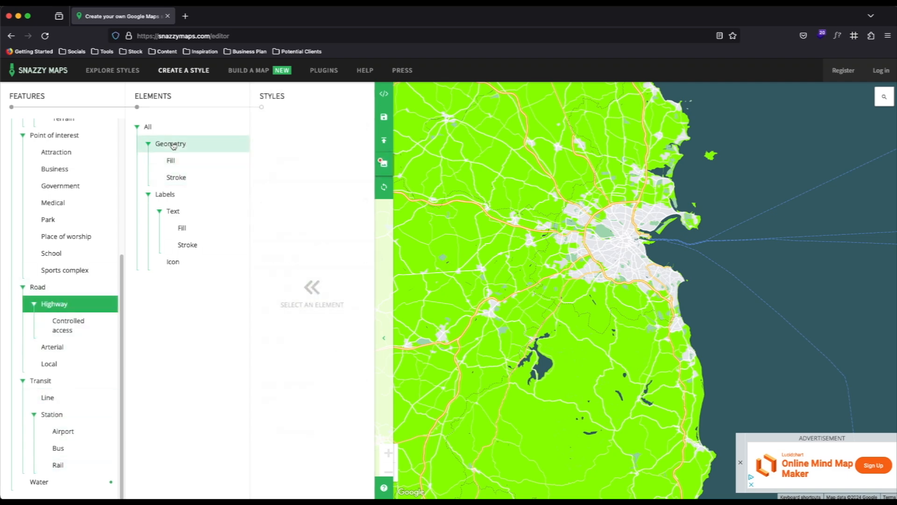
left_click(172, 144)
left_click(262, 143)
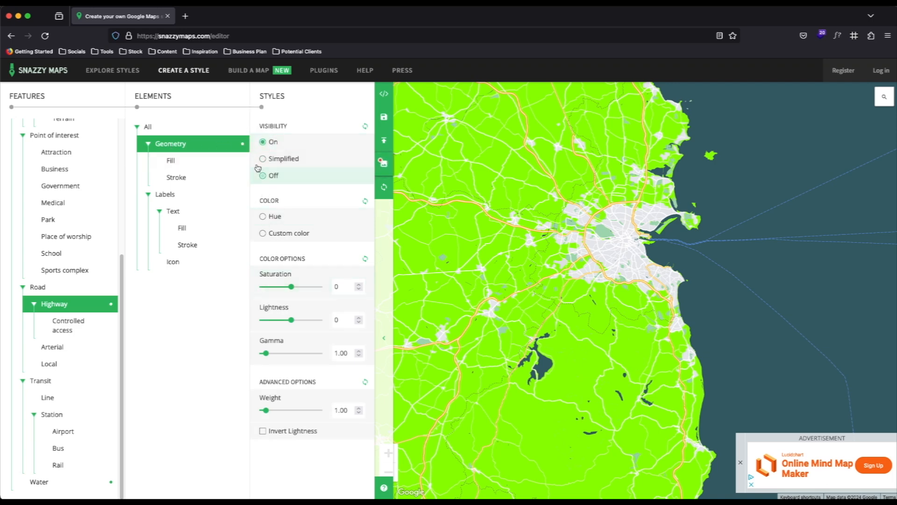
Give the Highway geometry fill a custom black color and turn off the visibility of its stroke.
left_click(176, 160)
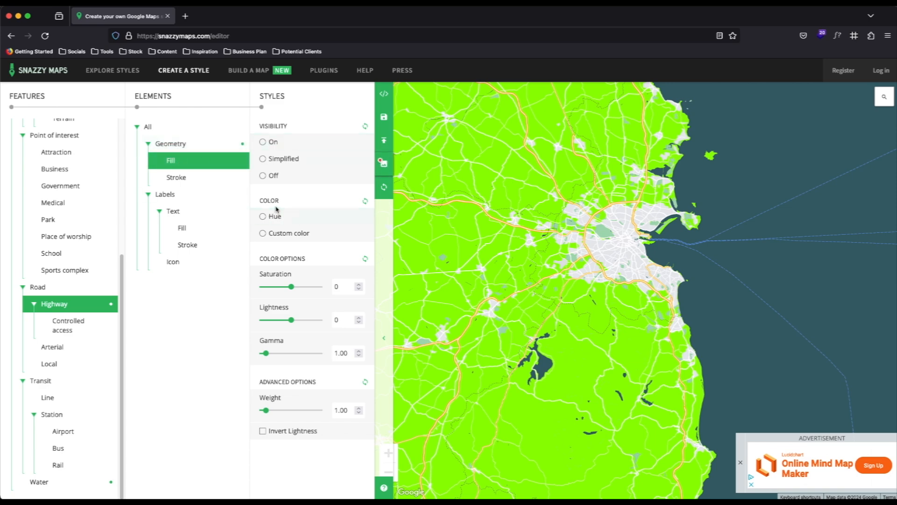
left_click(263, 233)
left_click(300, 280)
left_click(326, 350)
left_click(174, 182)
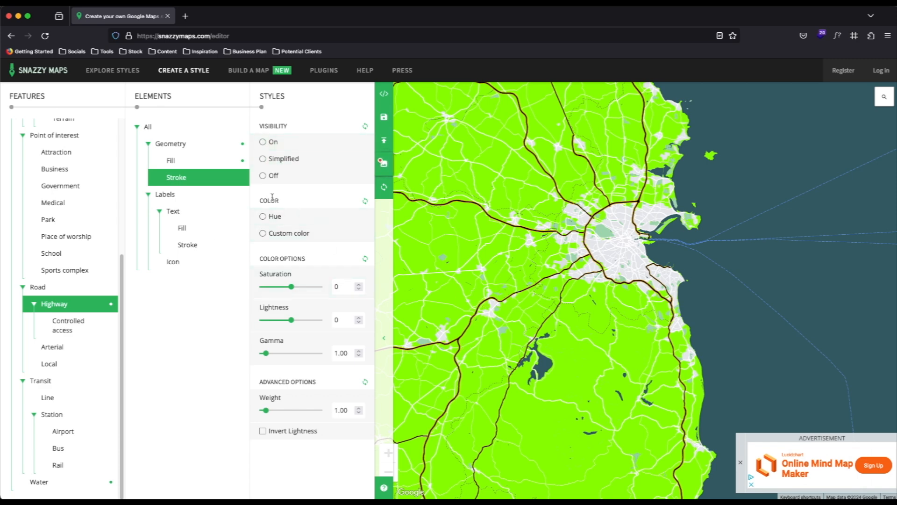
left_click(265, 179)
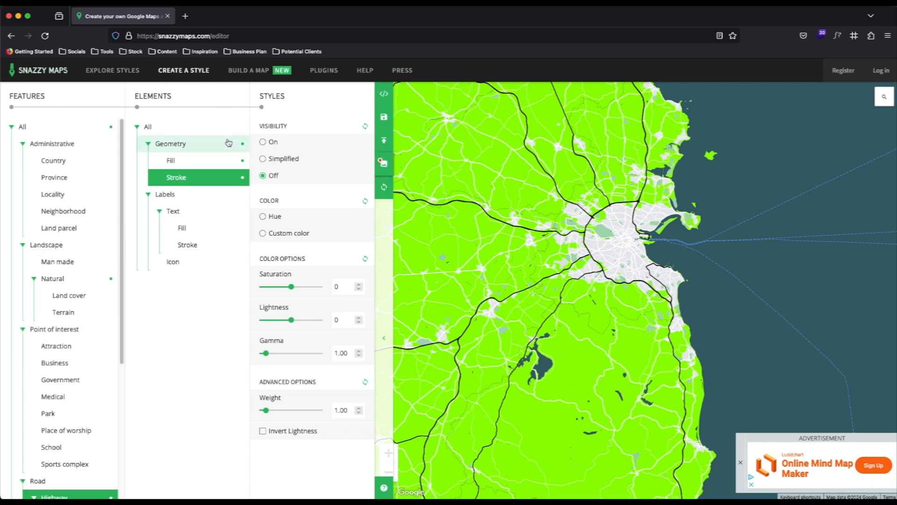
Reset the custom color of the Natural landscape feature's geometry fill.
left_click(99, 130)
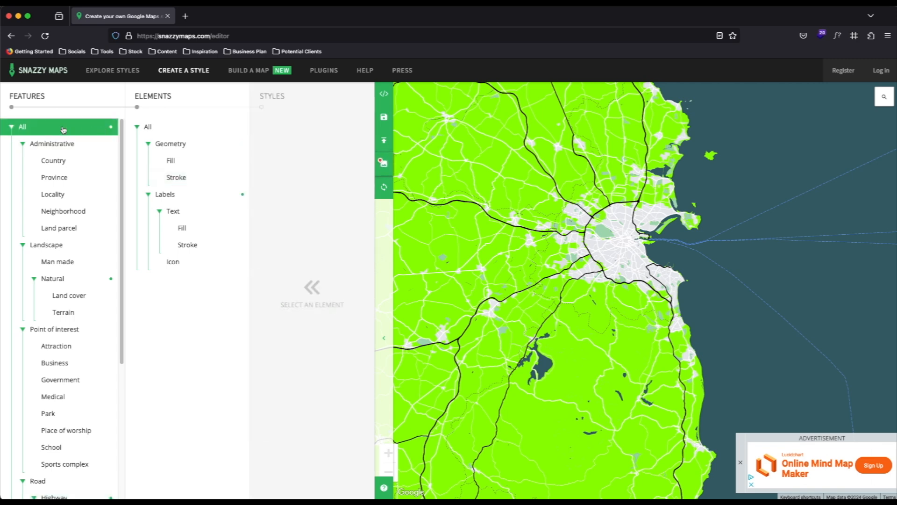
left_click(86, 276)
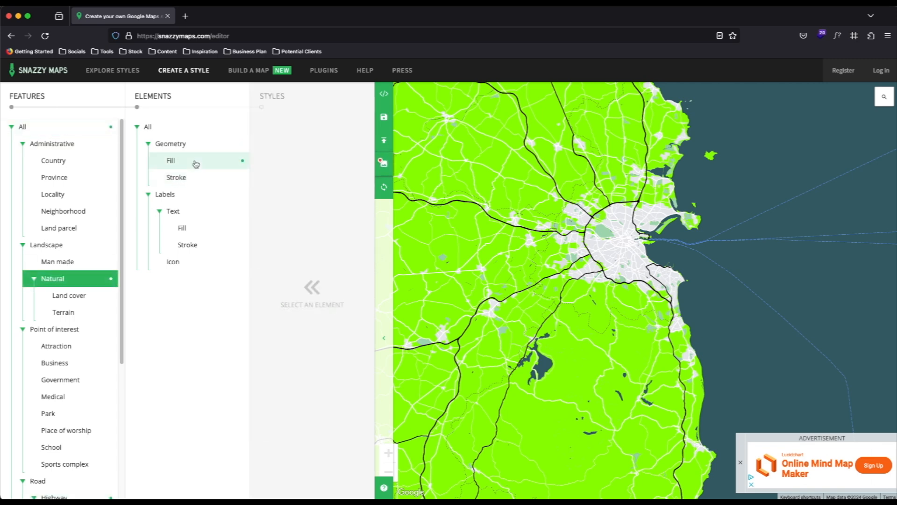
left_click(216, 160)
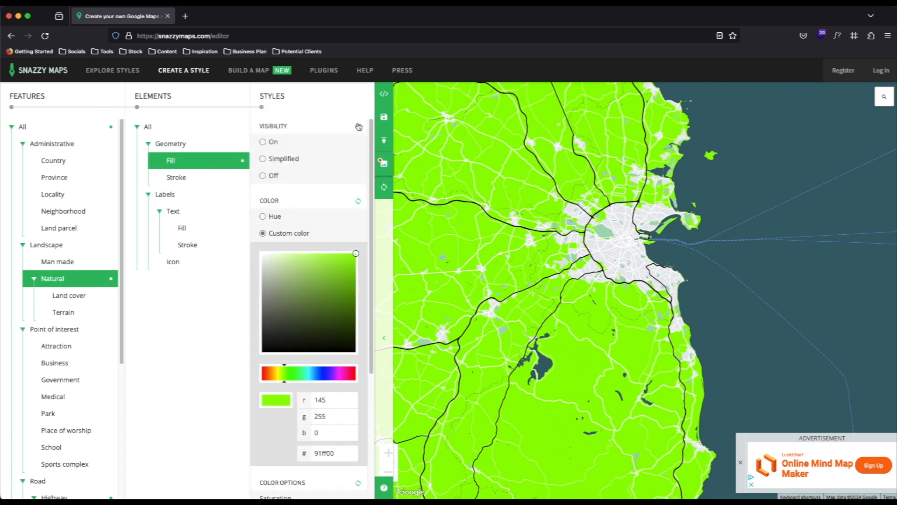
left_click(361, 202)
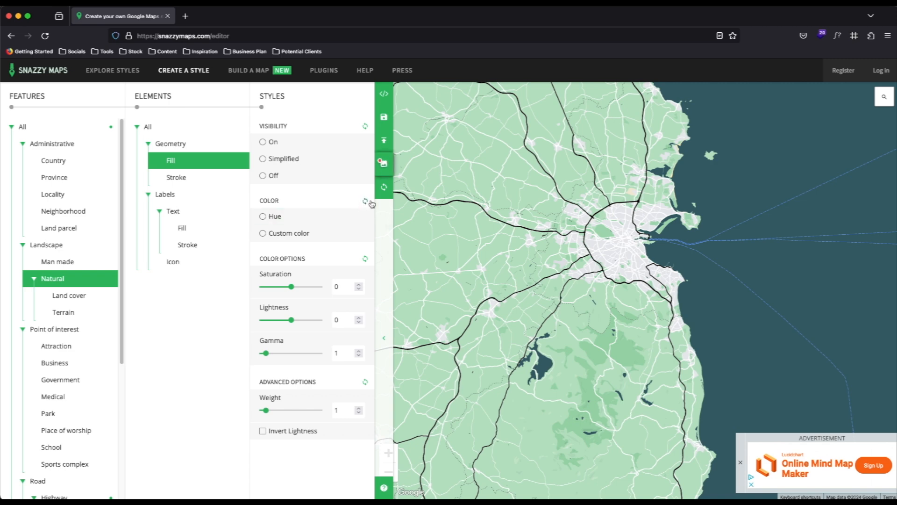
Reset all changes made to the style and start again from the Default preset.
left_click(54, 495)
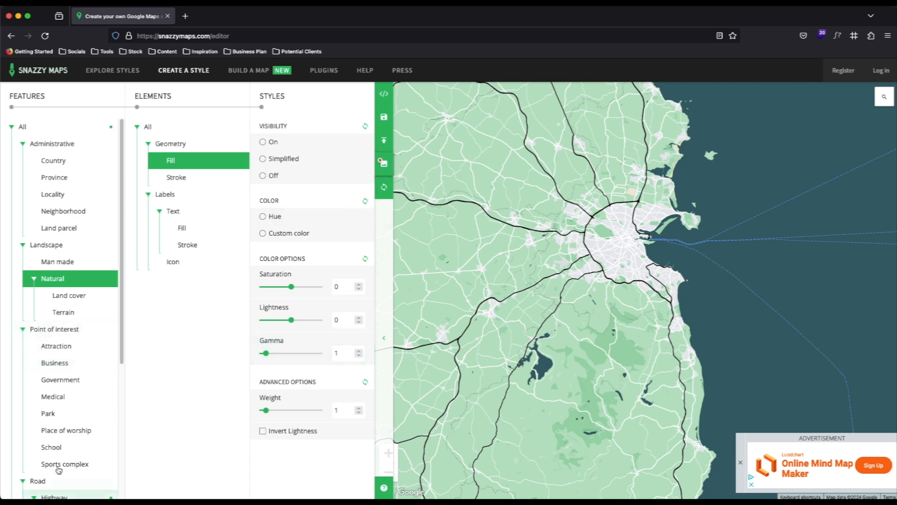
left_click(383, 188)
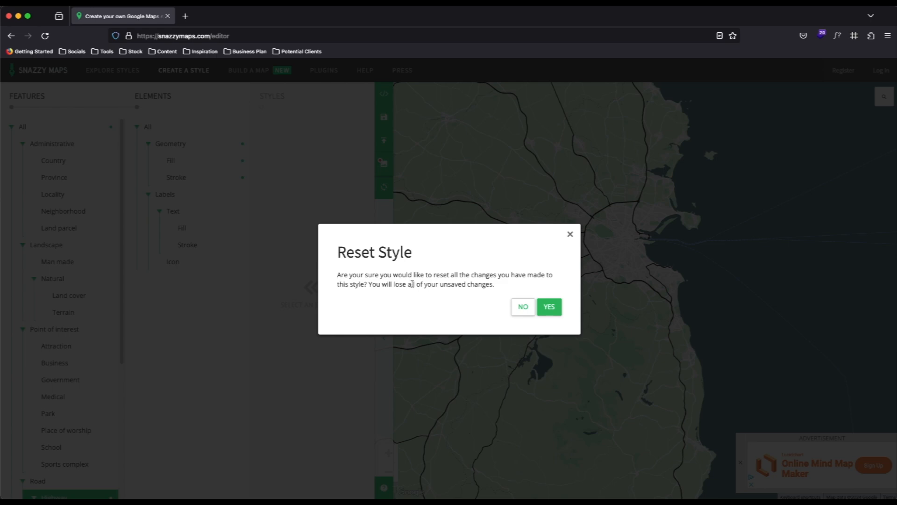
left_click(551, 308)
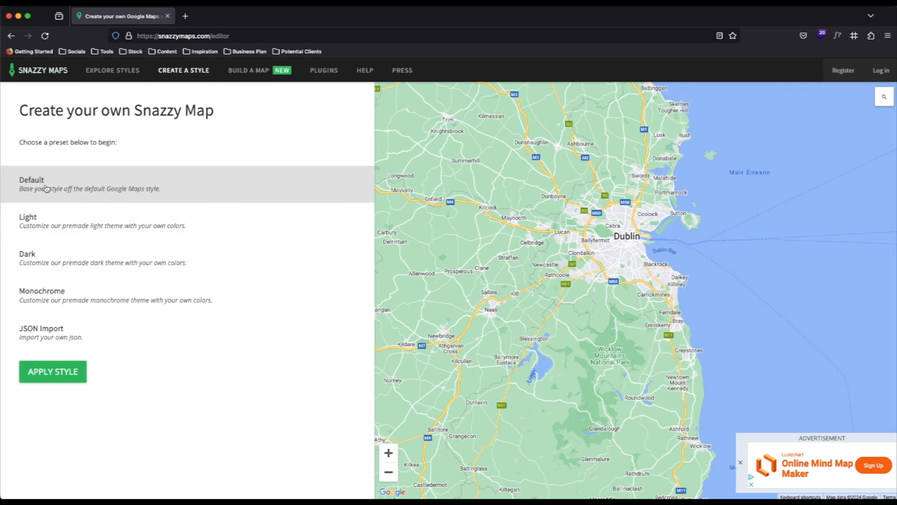
left_click(51, 373)
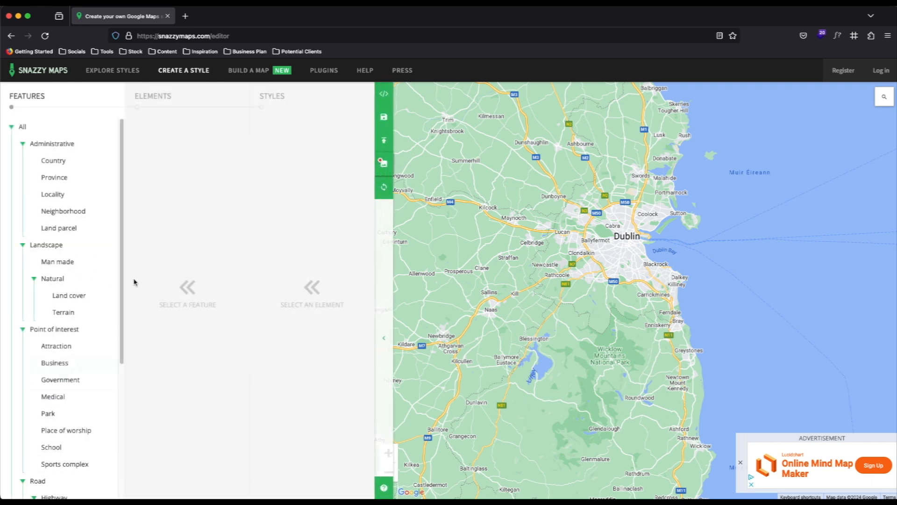
Set the visibility of the labels to Off for all map features.
left_click(19, 127)
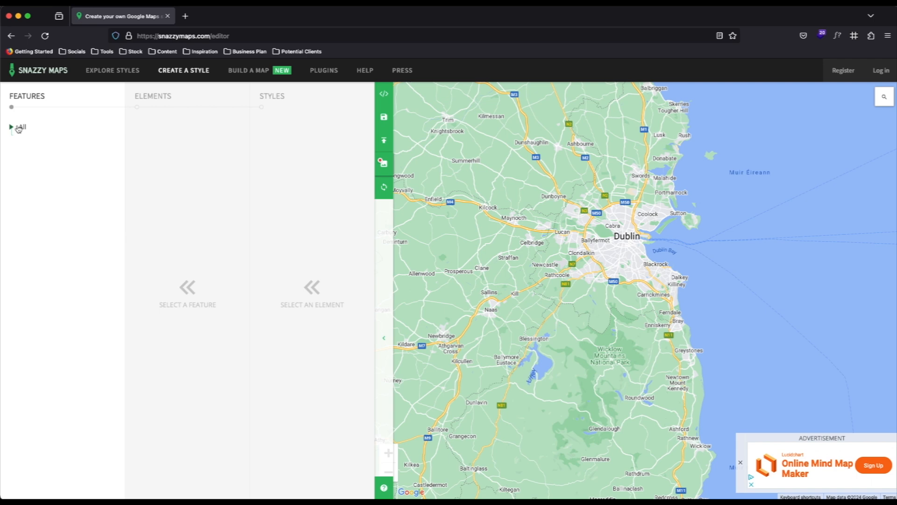
left_click(18, 127)
left_click(18, 127)
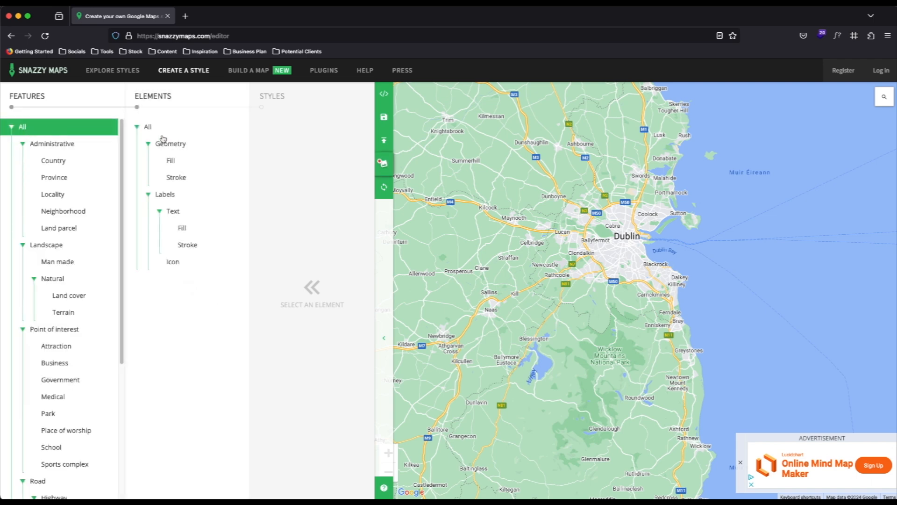
left_click(186, 137)
left_click(162, 195)
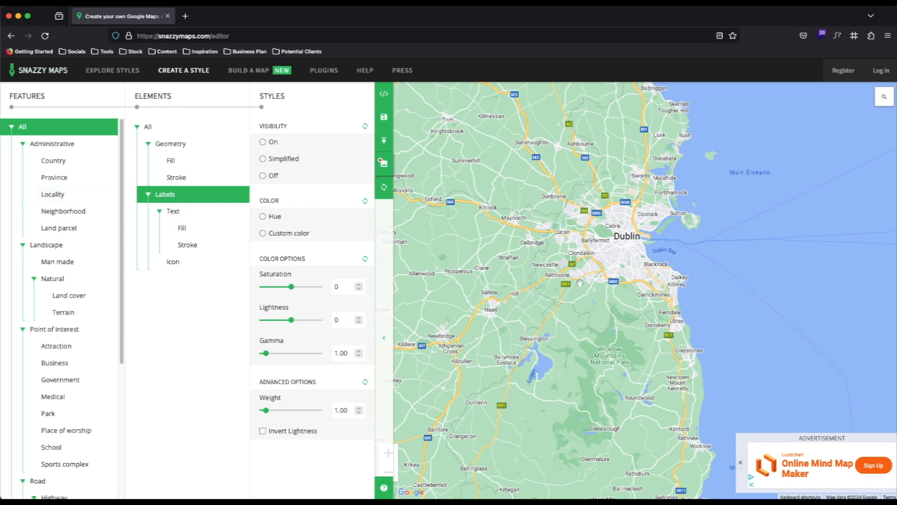
left_click(264, 176)
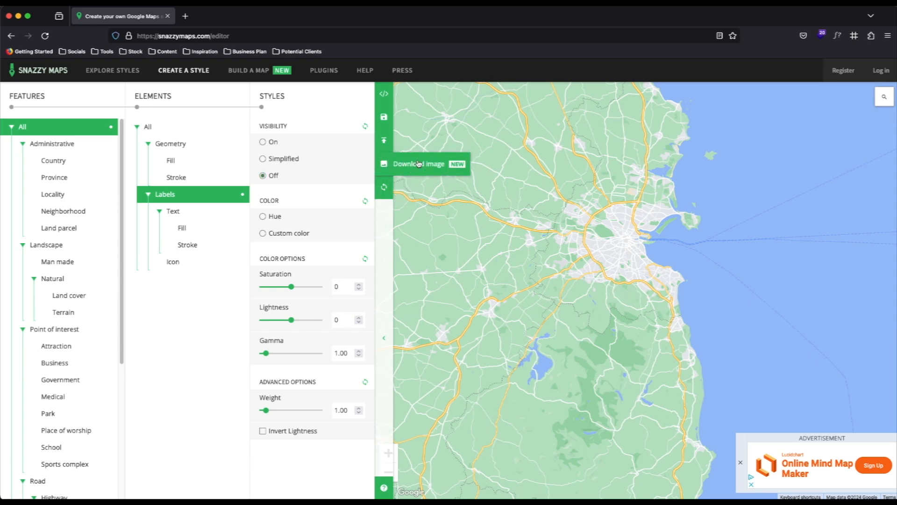
Open the map image download information and review its dimension, scaling and daily download limits.
left_click(419, 163)
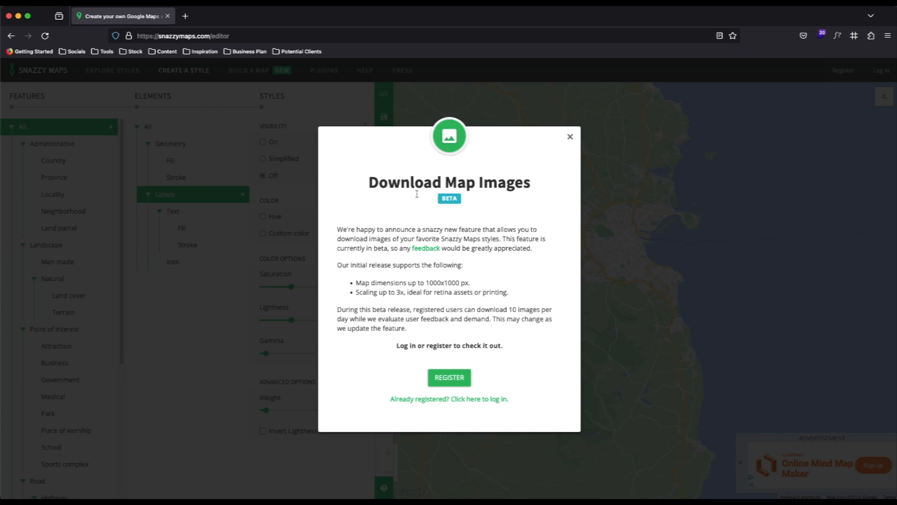
left_click_drag(425, 282, 459, 290)
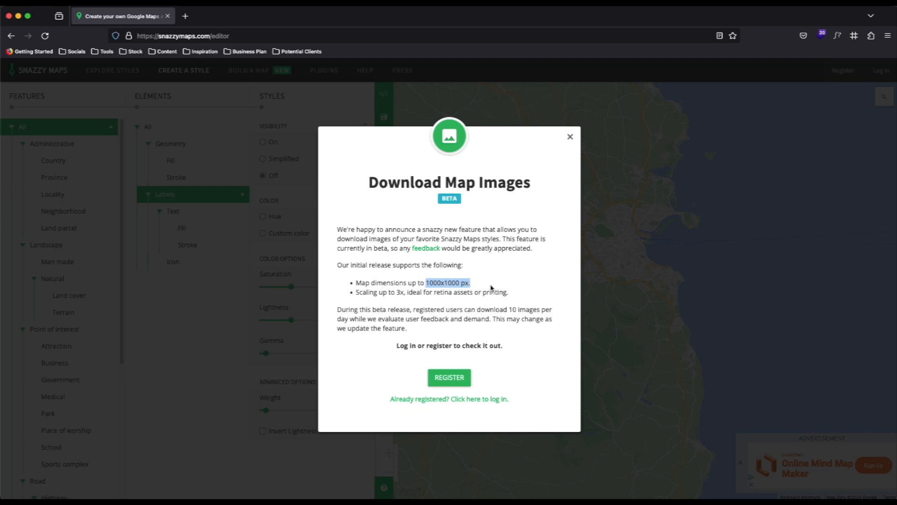
left_click_drag(357, 293, 530, 292)
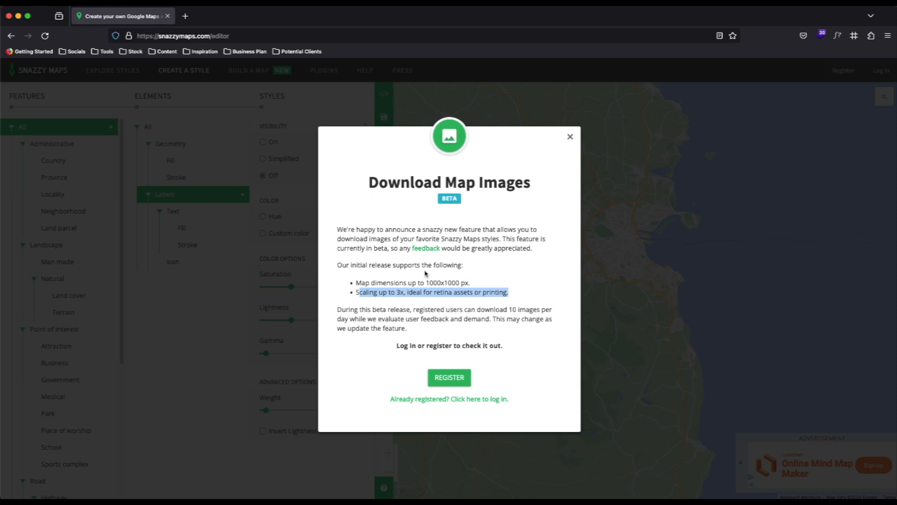
left_click(459, 319)
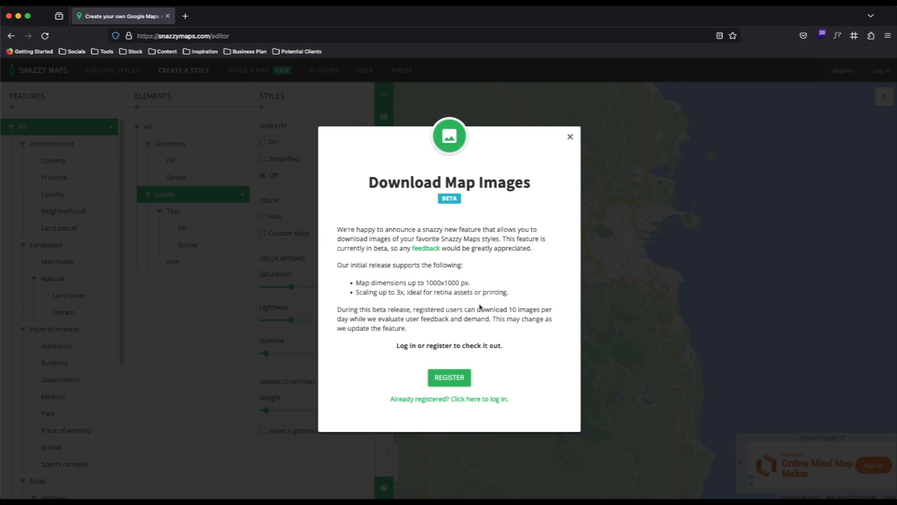
left_click_drag(511, 311, 554, 327)
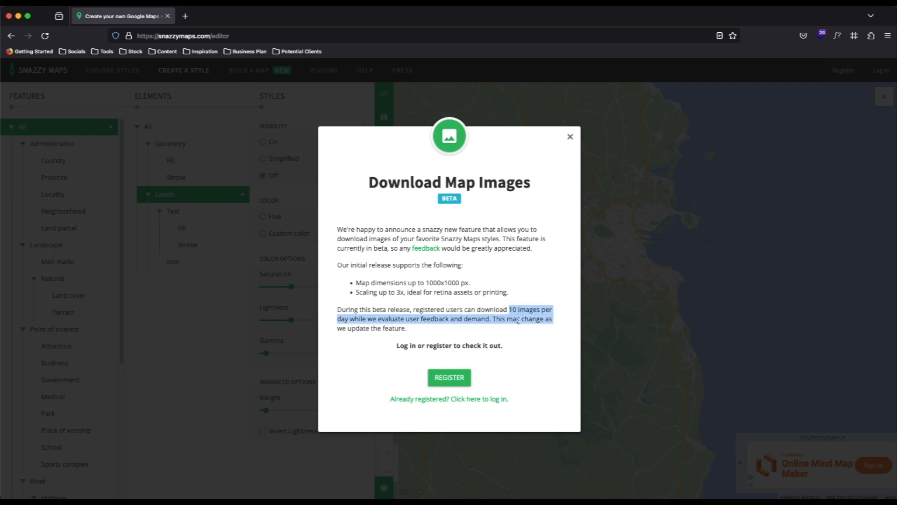
left_click(451, 377)
left_click(385, 226)
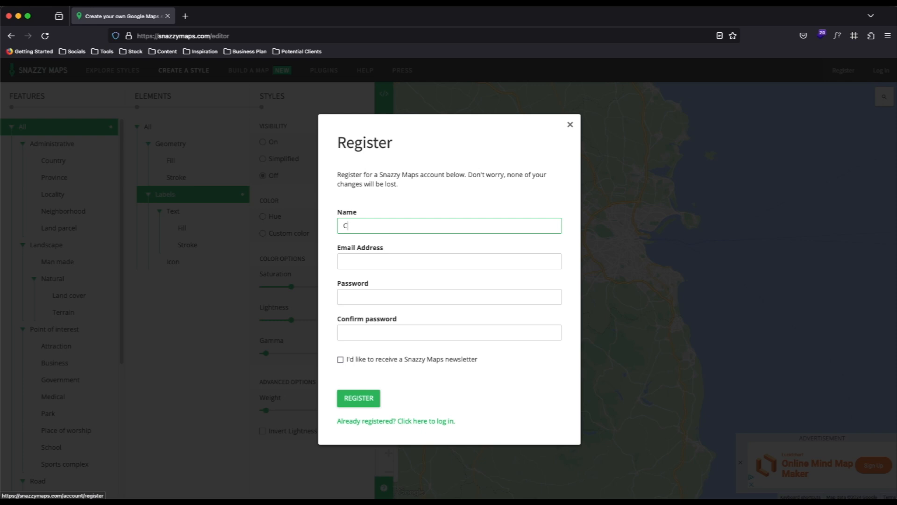
key("Tab")
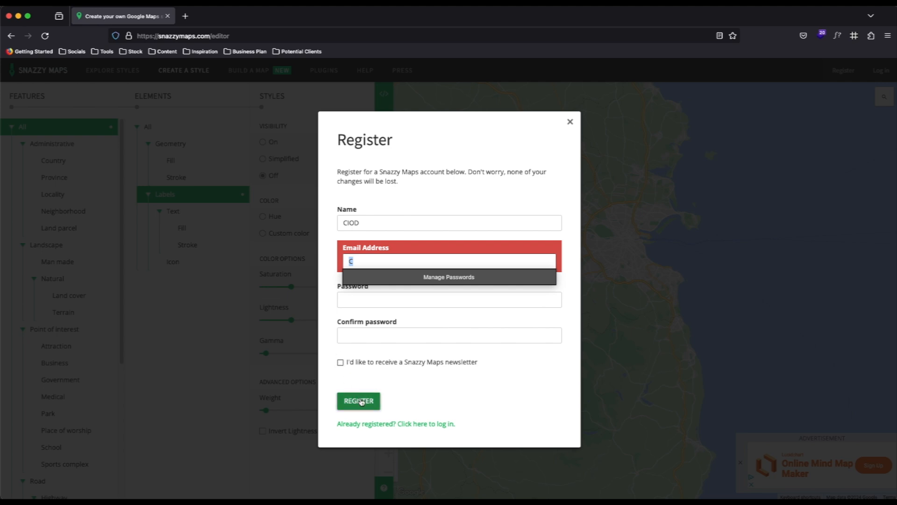
Switch to the login form and log in with the account's email address and password.
left_click(431, 430)
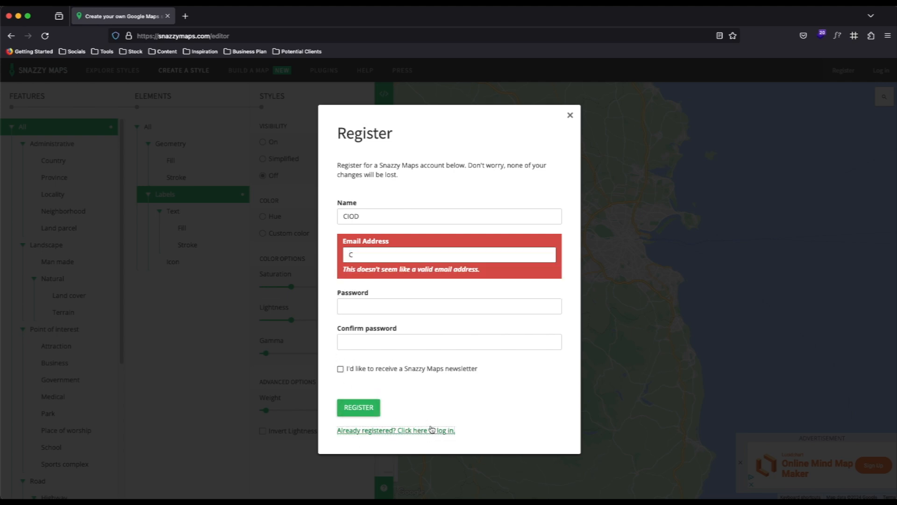
left_click(431, 430)
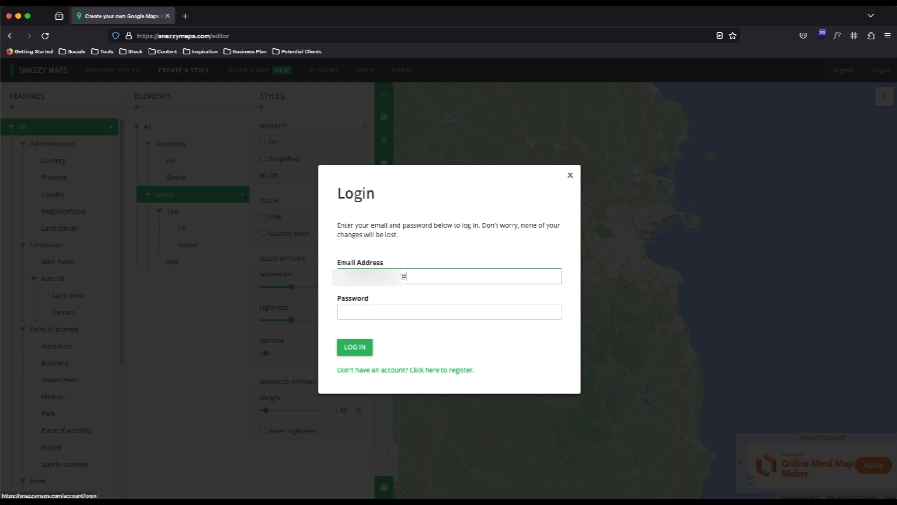
type("com")
key("Tab")
type("•••••••")
key("Return")
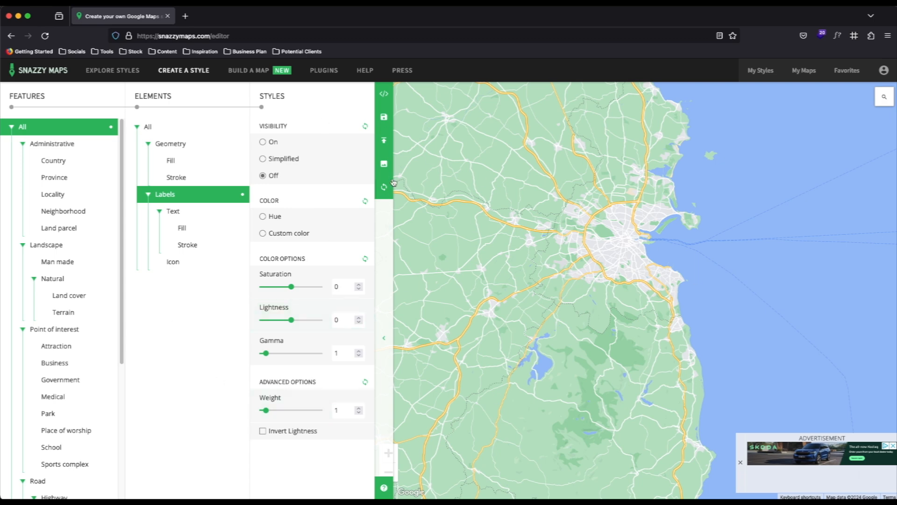
Open the image download settings and set the dimensions to 1000 x 1000 px with a 3x scale factor.
left_click(428, 164)
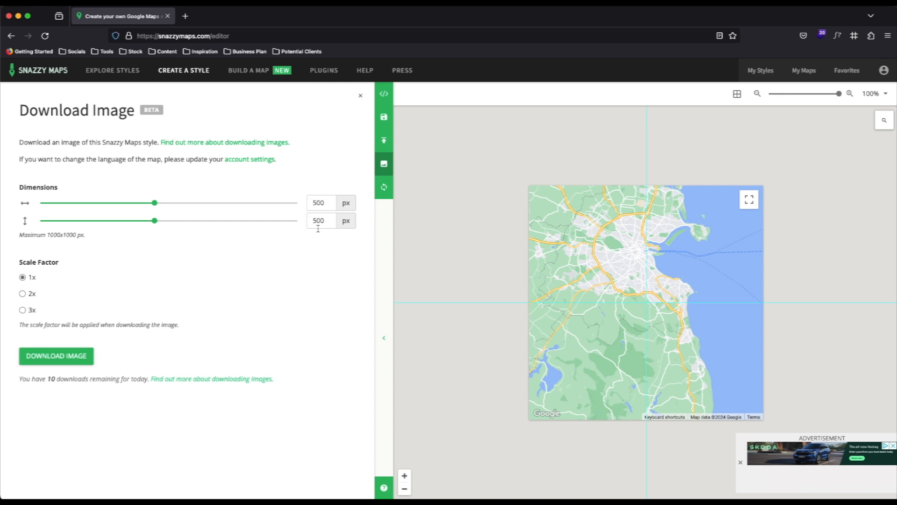
left_click_drag(154, 204, 297, 203)
left_click_drag(153, 225, 296, 222)
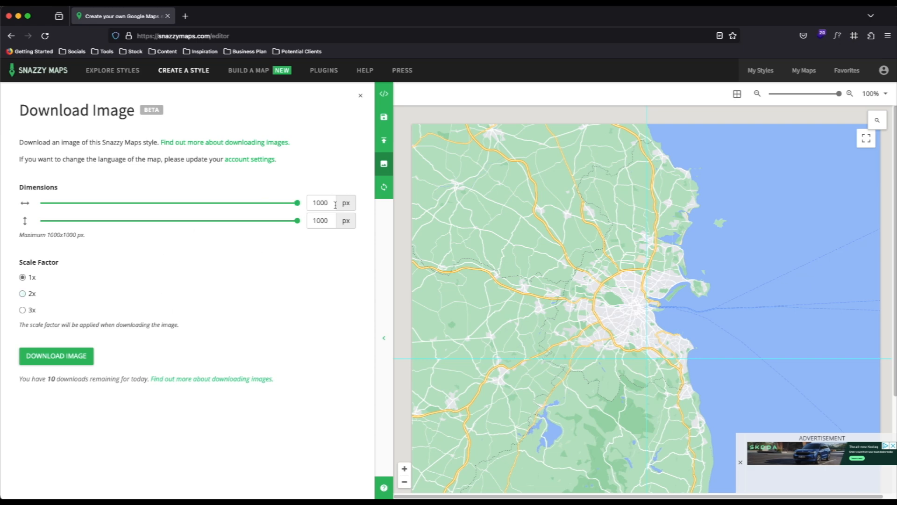
left_click(22, 310)
Zoom the map in on Dublin's city centre and reduce the preview scale to 72%.
left_click(404, 469)
left_click(405, 471)
left_click_drag(528, 230, 553, 369)
left_click_drag(505, 213, 555, 323)
left_click(404, 469)
left_click(839, 94)
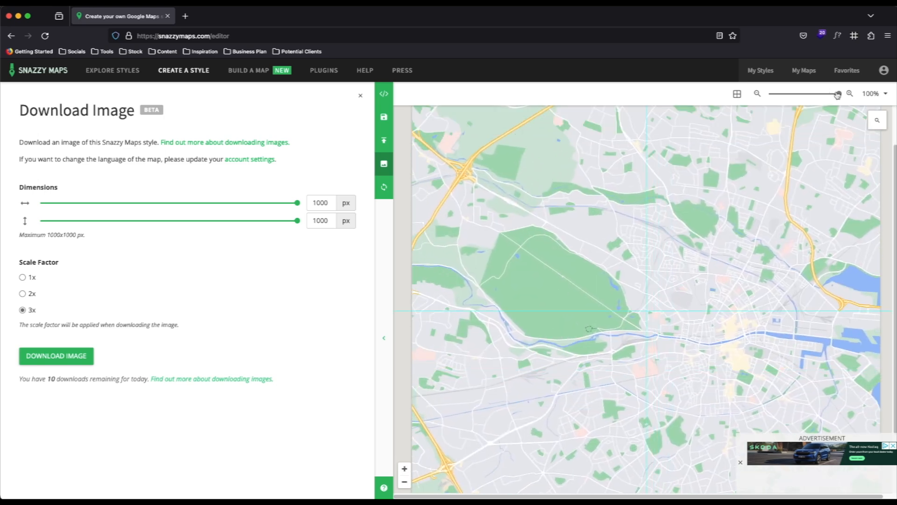
left_click_drag(841, 95, 819, 94)
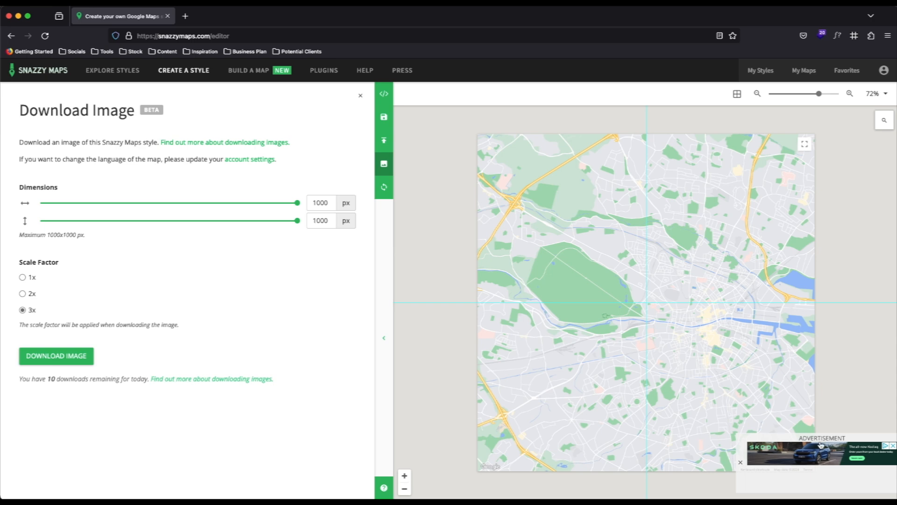
Dismiss the advertisement and reframe the map to cover the wider Dublin area and its bay, with the preview scale at 75%.
left_click(740, 463)
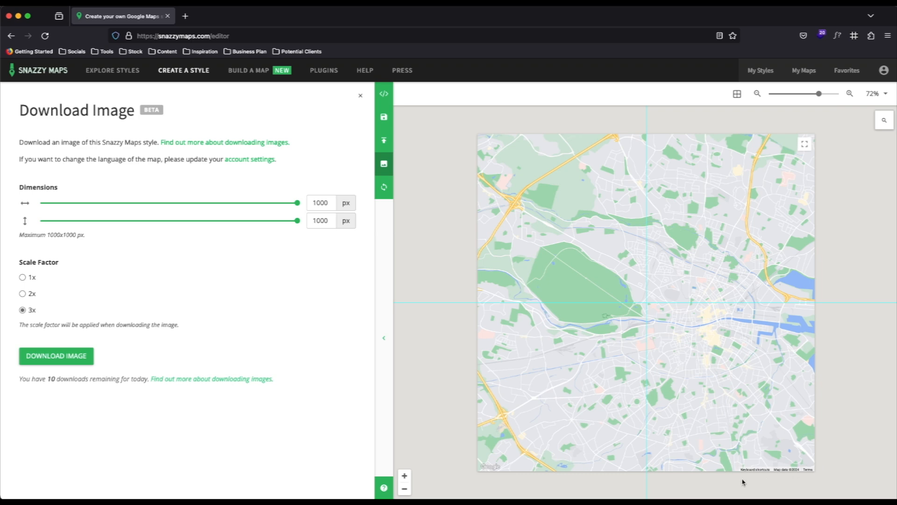
left_click_drag(570, 188, 597, 263)
left_click(405, 489)
left_click_drag(724, 280, 681, 287)
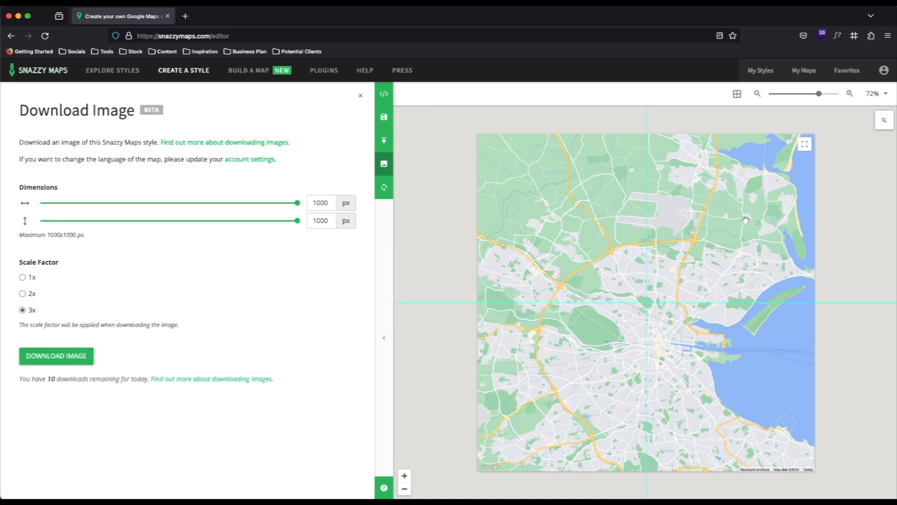
left_click(822, 94)
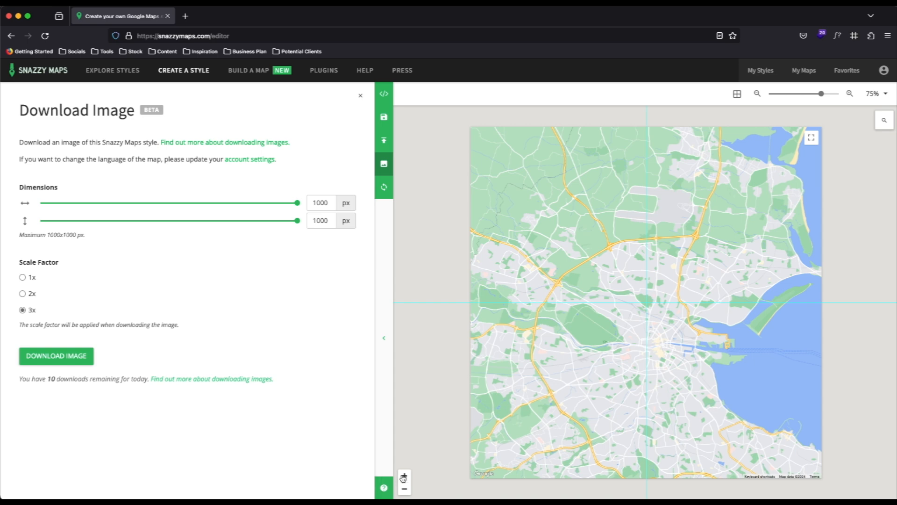
left_click(404, 475)
left_click(406, 489)
left_click_drag(598, 329, 593, 318)
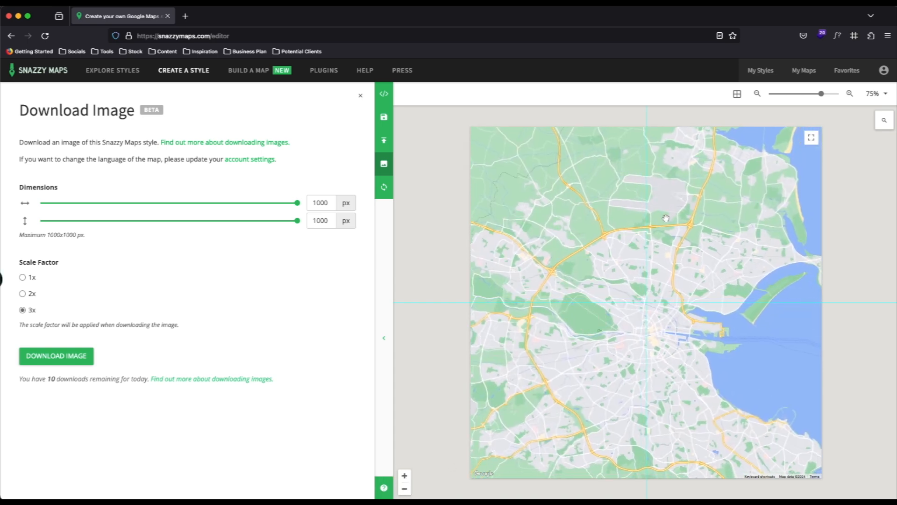
left_click_drag(657, 228, 668, 236)
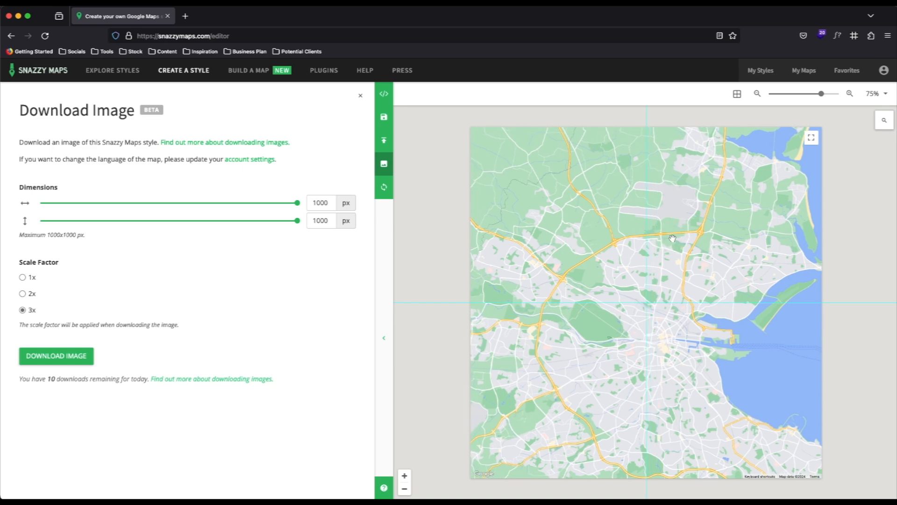
Download the map image as a PNG and choose the Downloads folder as its save location.
left_click(60, 359)
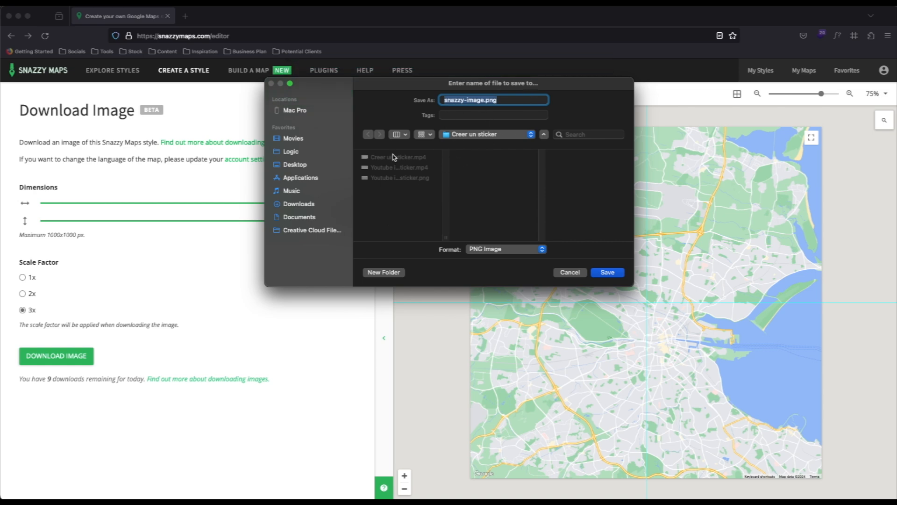
left_click(487, 135)
left_click(289, 206)
left_click(290, 206)
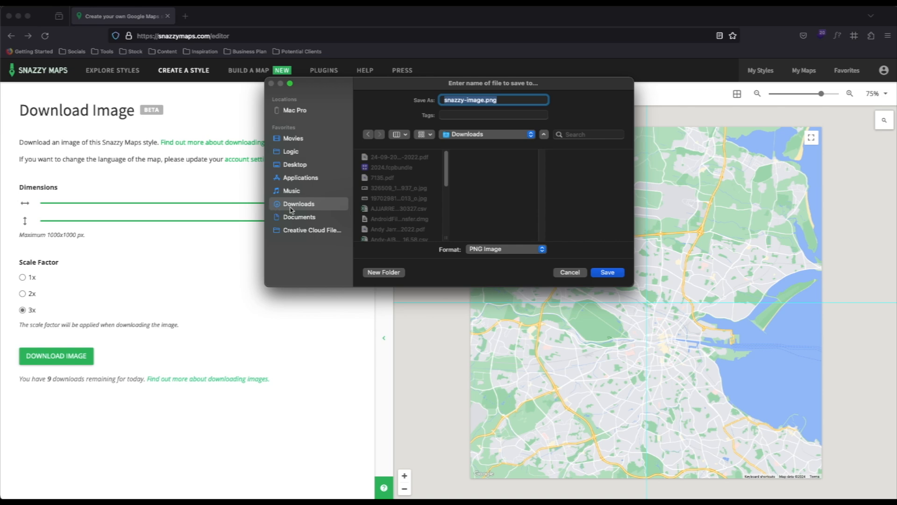
Name the image file Dublin and save it.
left_click(478, 98)
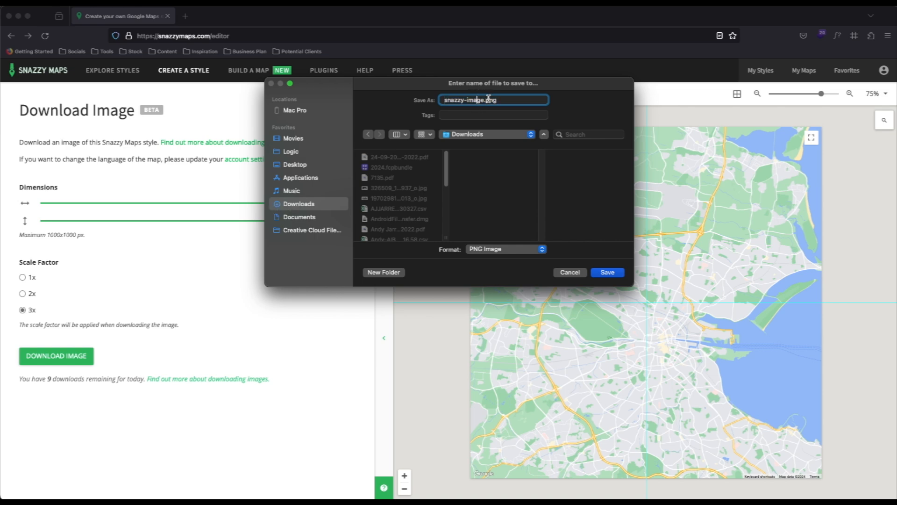
left_click_drag(485, 99, 430, 101)
left_click(443, 101)
type("Dub;i")
key("BackSpace")
key("BackSpace")
type("lin")
left_click(607, 272)
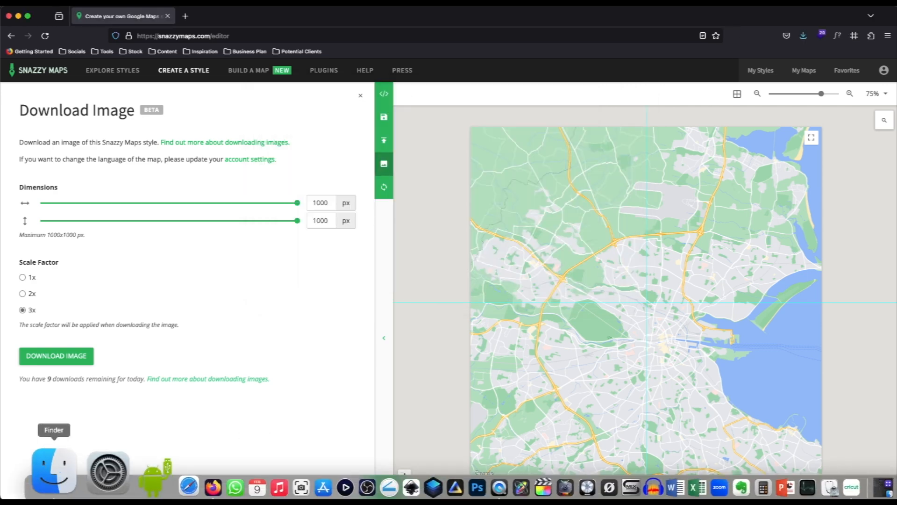
Open Dublin.png from the Downloads folder in Finder and bring up its image size settings.
left_click(60, 470)
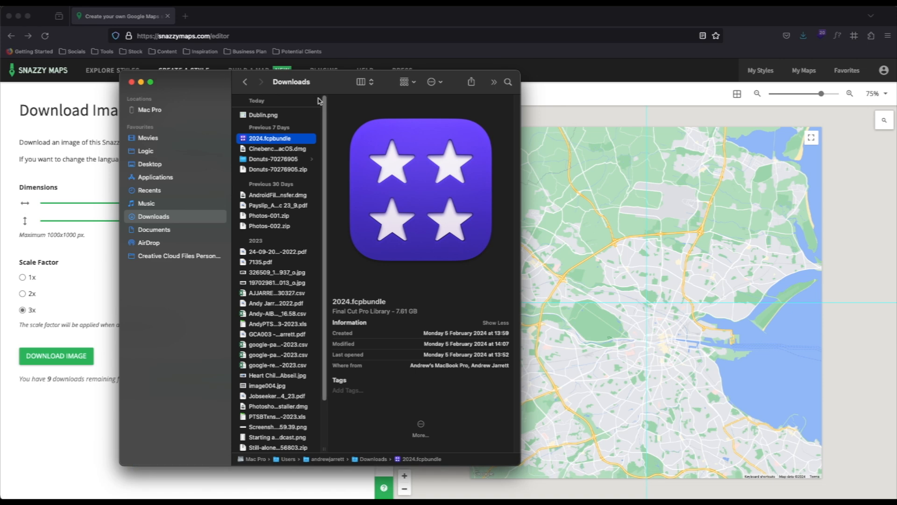
left_click(293, 115)
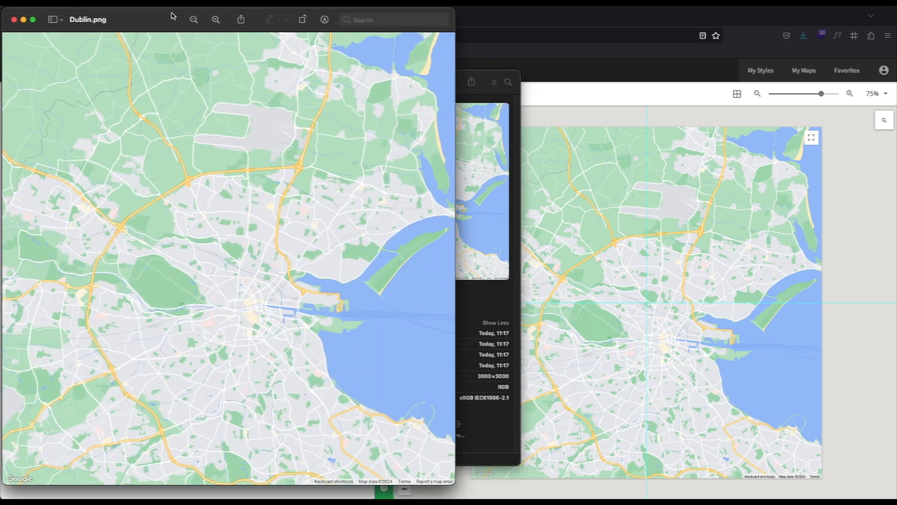
left_click(148, 2)
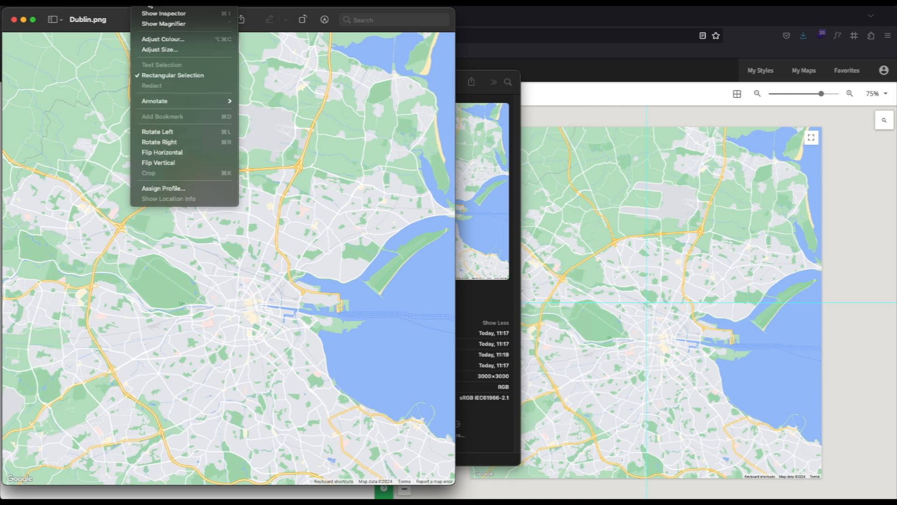
left_click(181, 49)
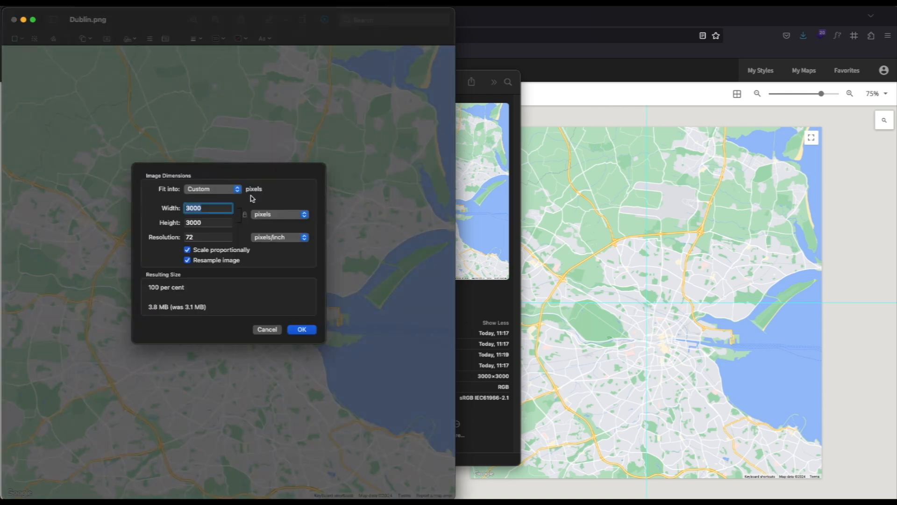
Switch the image's dimension units to millimetres and then to centimetres, and apply the size settings.
double_click(192, 238)
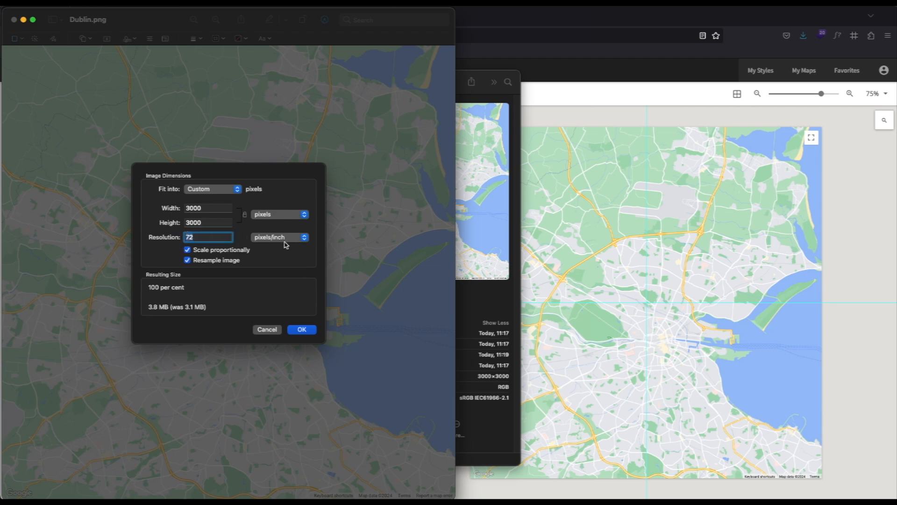
left_click(299, 214)
left_click(276, 256)
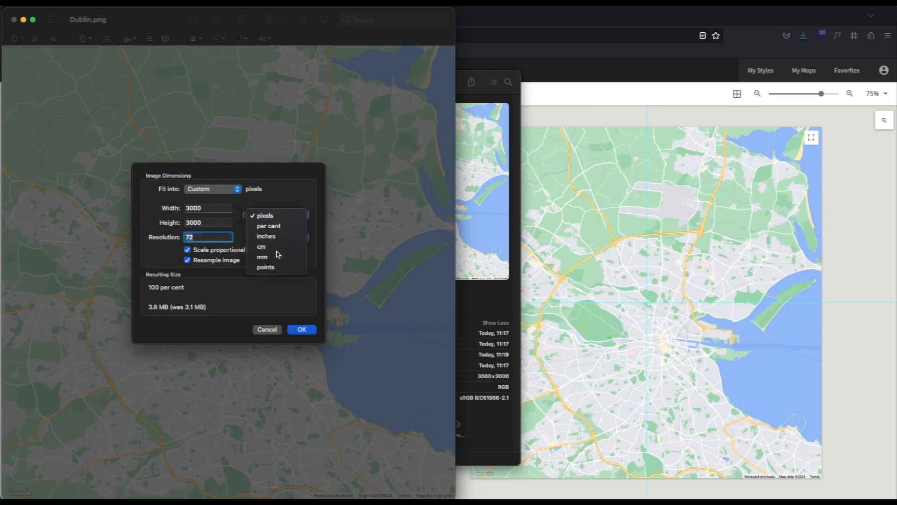
left_click(307, 218)
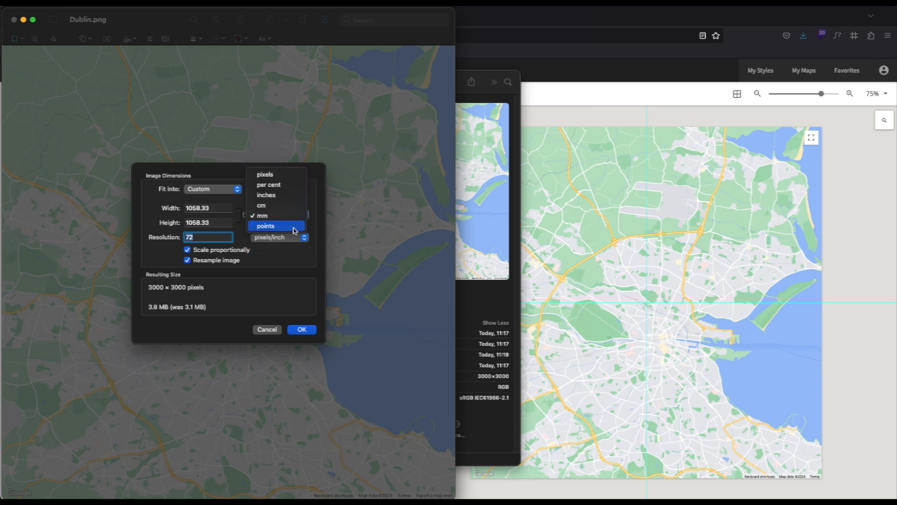
left_click(277, 206)
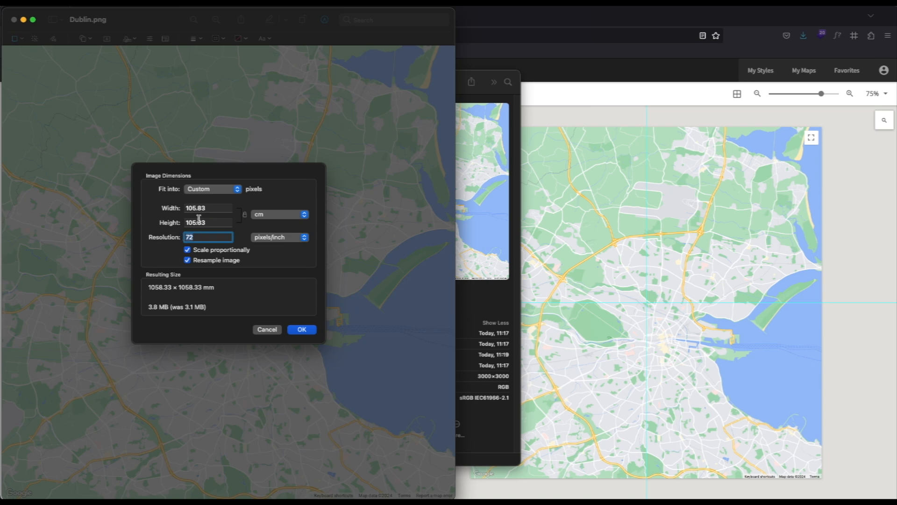
left_click(301, 330)
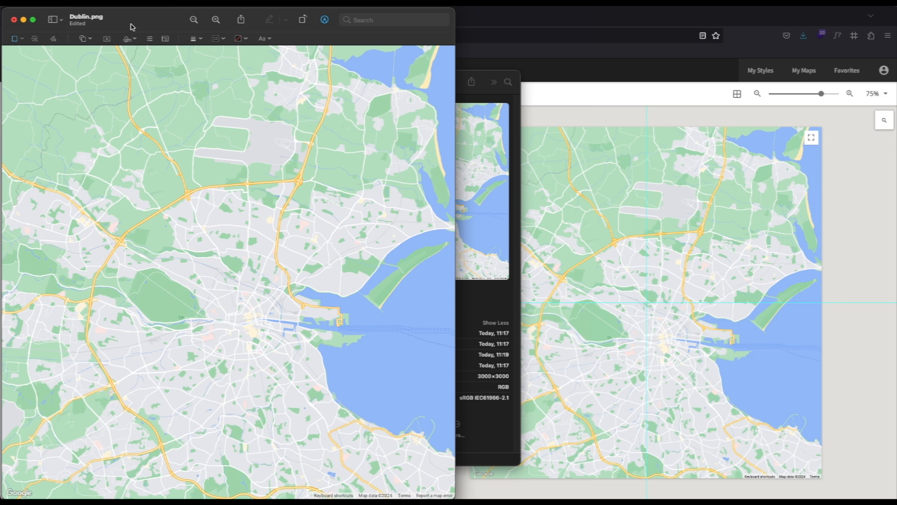
Close Dublin.png while reverting its changes, and minimize the Downloads window.
left_click_drag(143, 23, 360, 27)
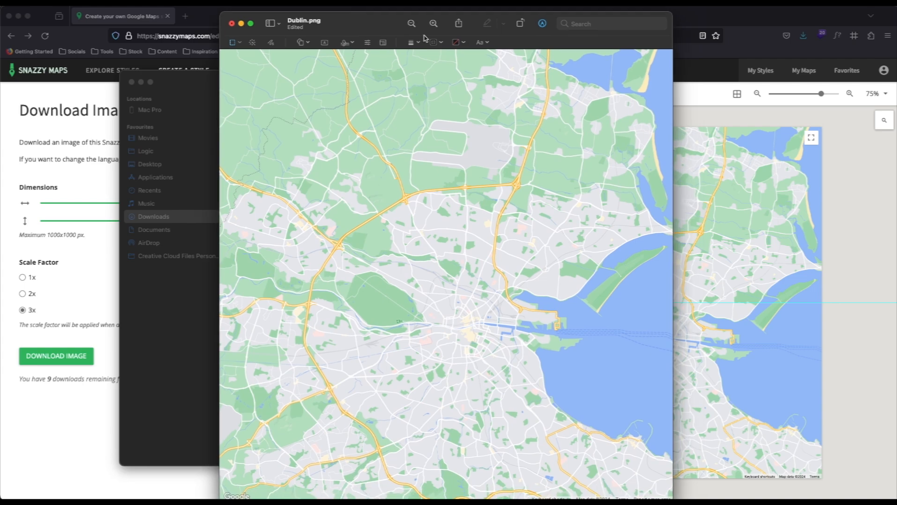
left_click(232, 24)
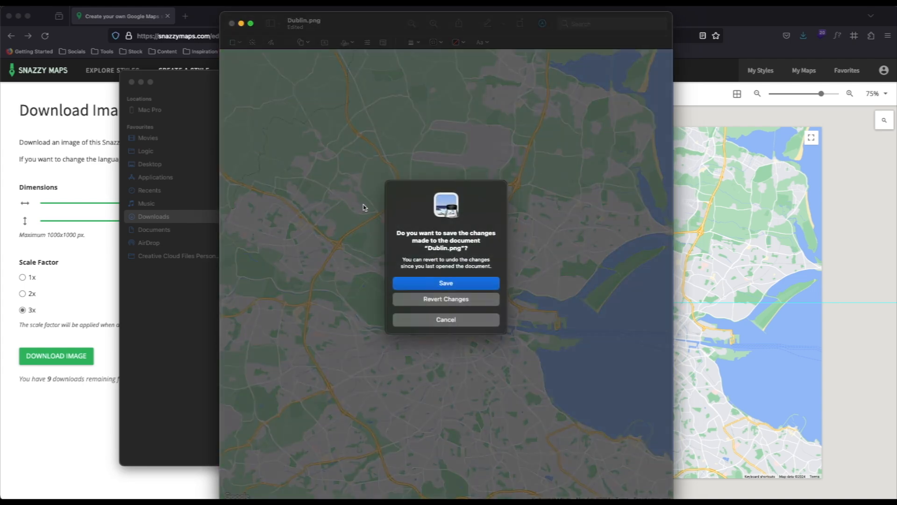
left_click(462, 298)
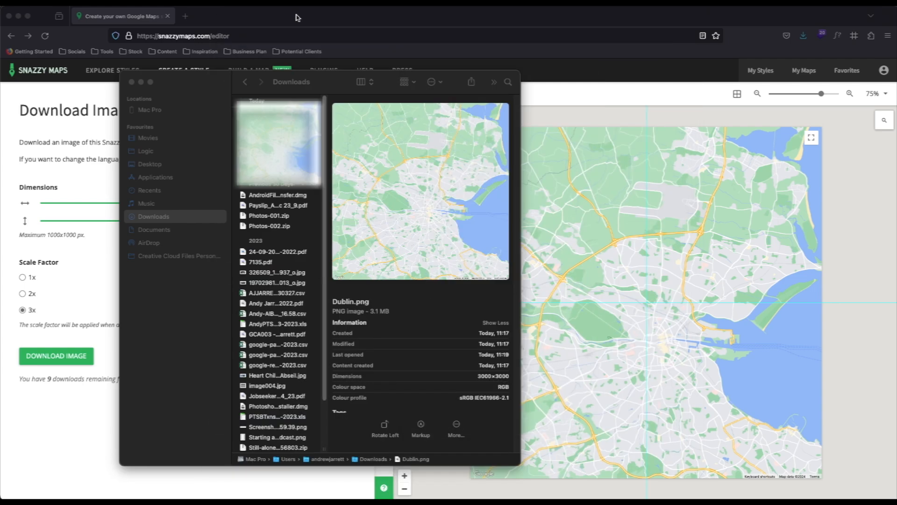
left_click(132, 82)
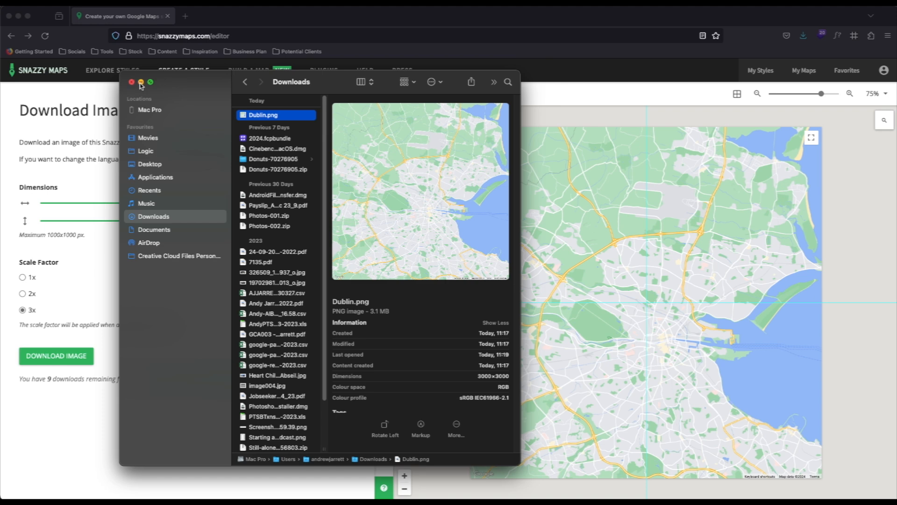
left_click(141, 83)
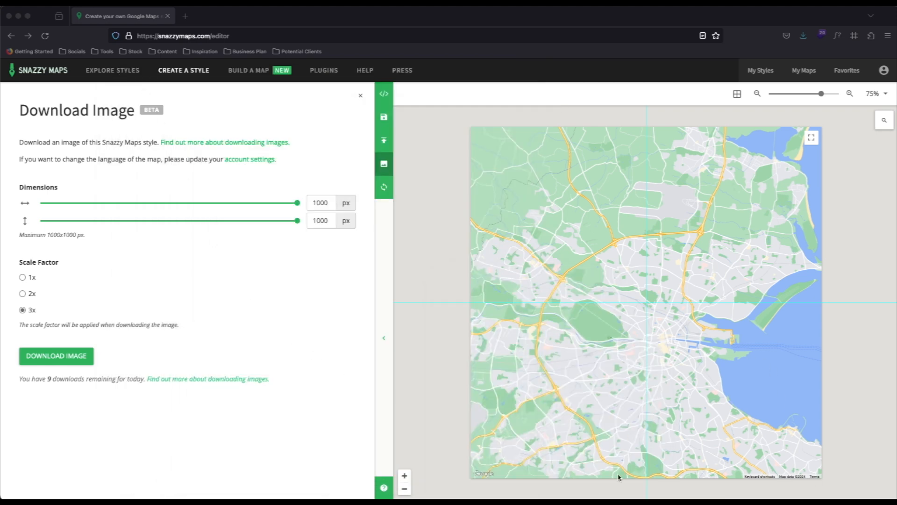
Switch to Cricut Design Space and start uploading a new image to the untitled project.
mouse_move(573, 488)
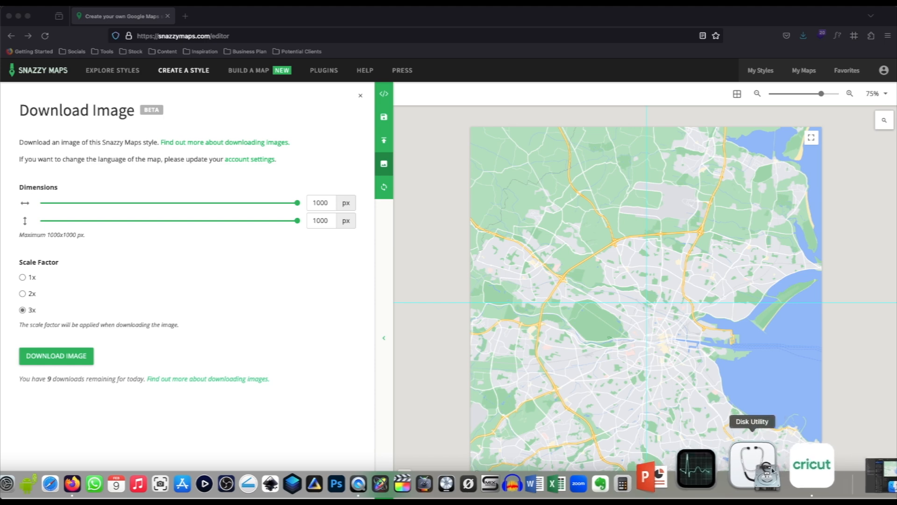
left_click(788, 472)
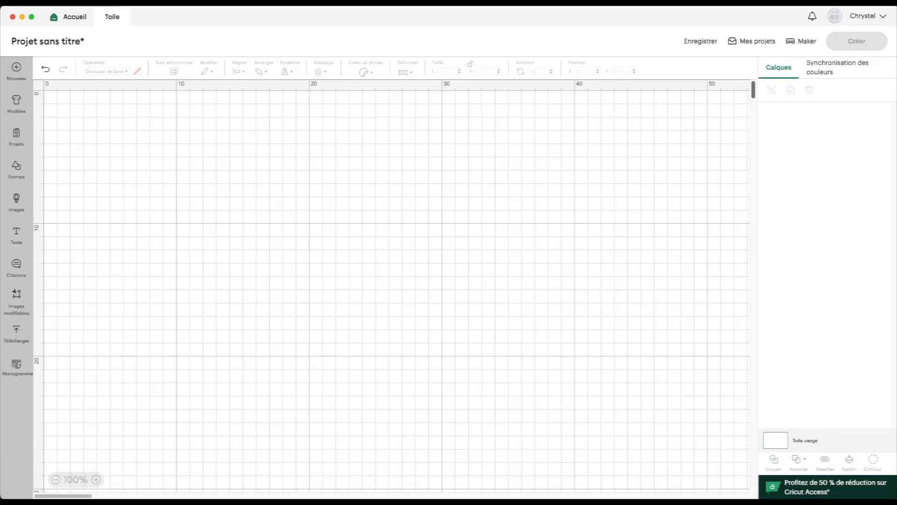
left_click(17, 334)
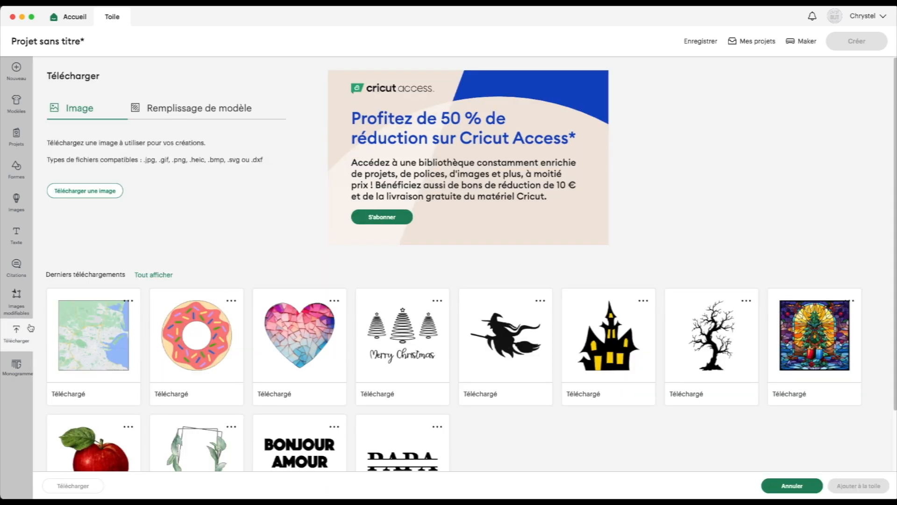
left_click(69, 192)
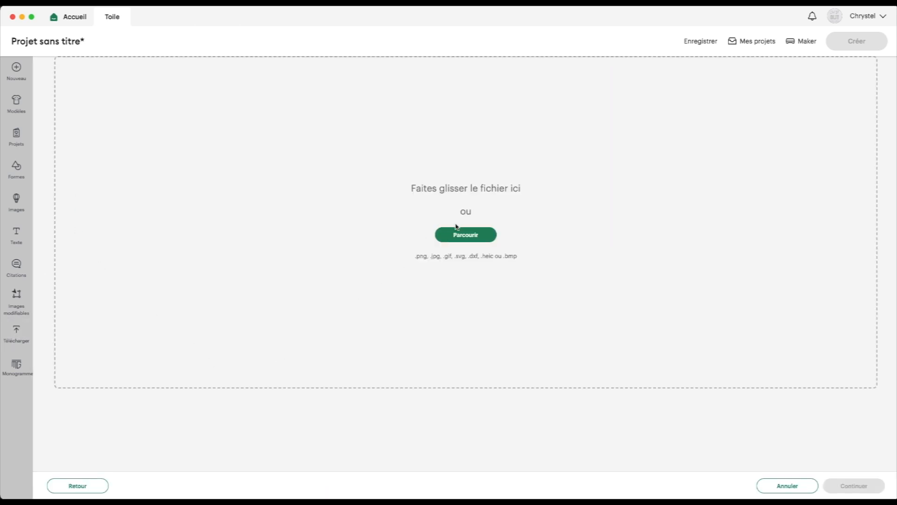
mouse_move(171, 465)
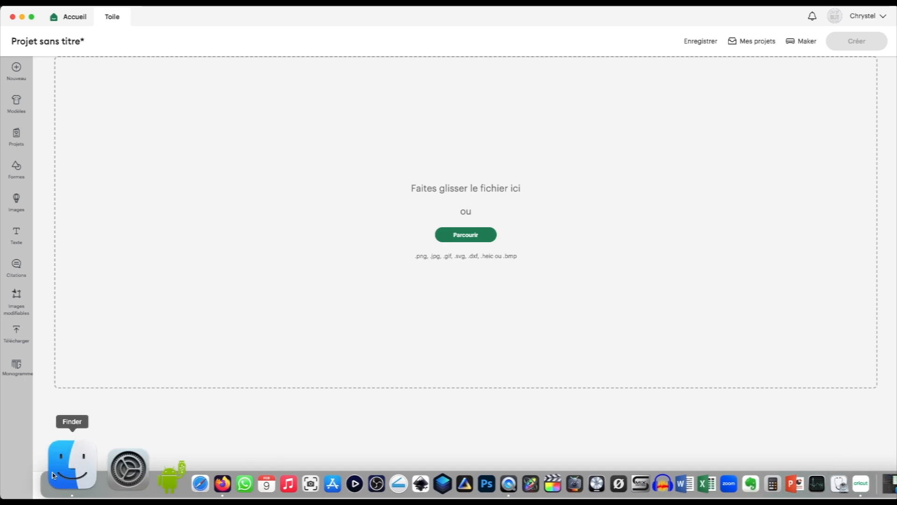
left_click(57, 476)
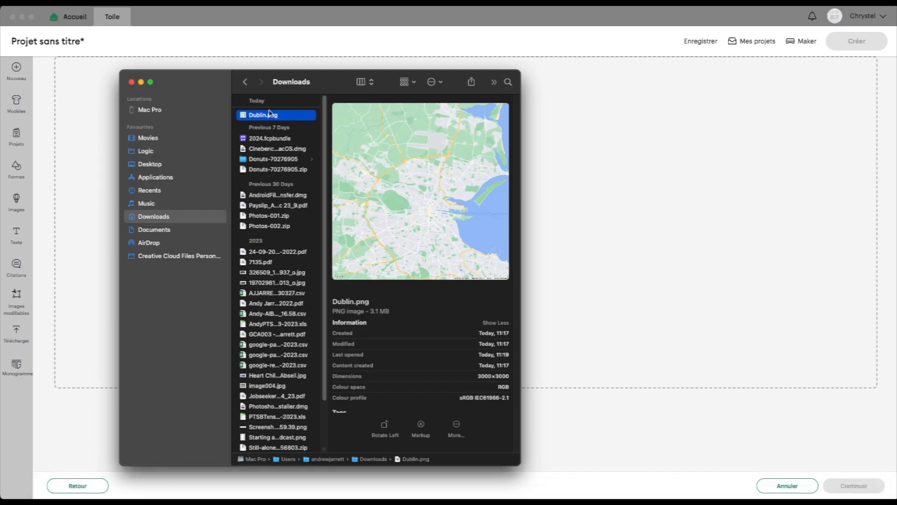
left_click(624, 186)
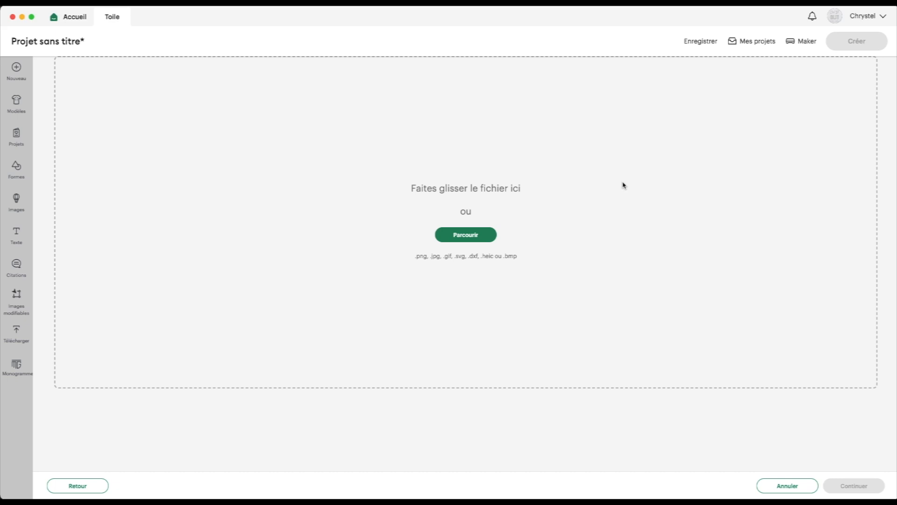
Browse to the Downloads folder and open Dublin.png as the image to upload.
left_click(465, 236)
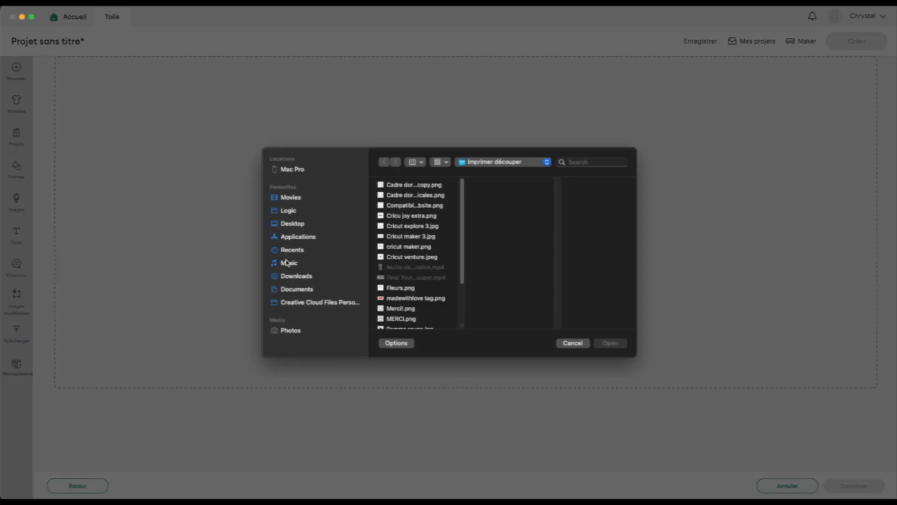
left_click(293, 277)
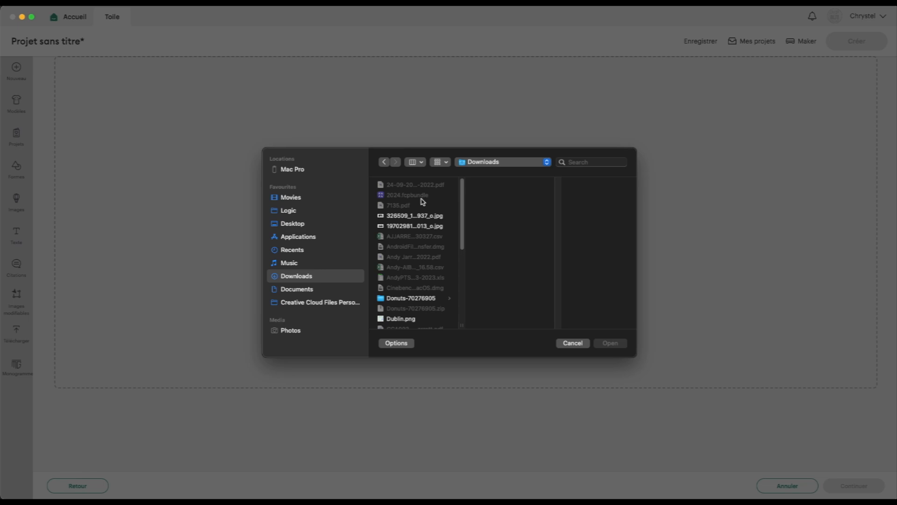
scroll(416, 219, "down", 3)
left_click(413, 316)
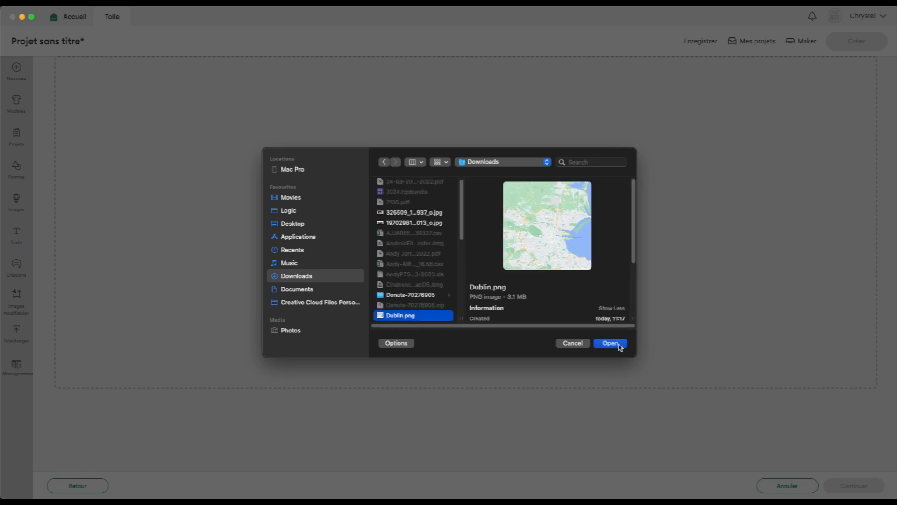
left_click(617, 343)
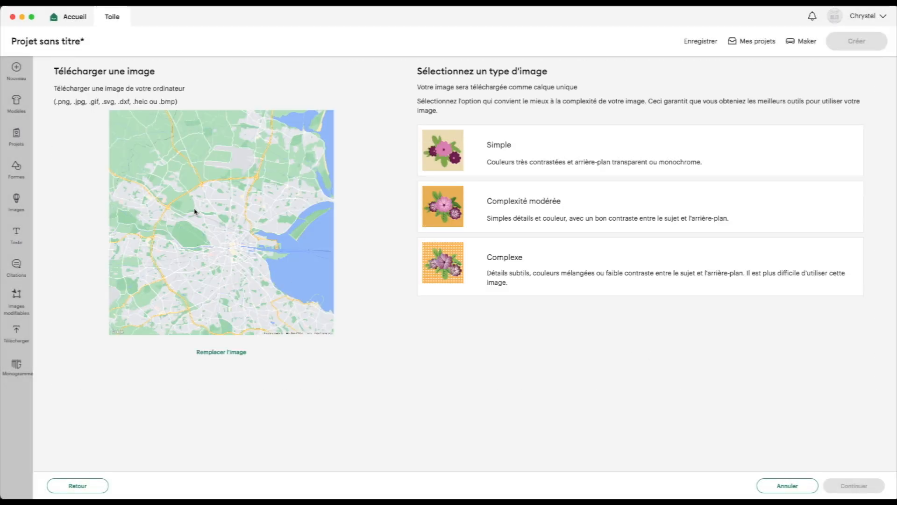
Set the image type to Complexe and continue without removing any background.
left_click(551, 269)
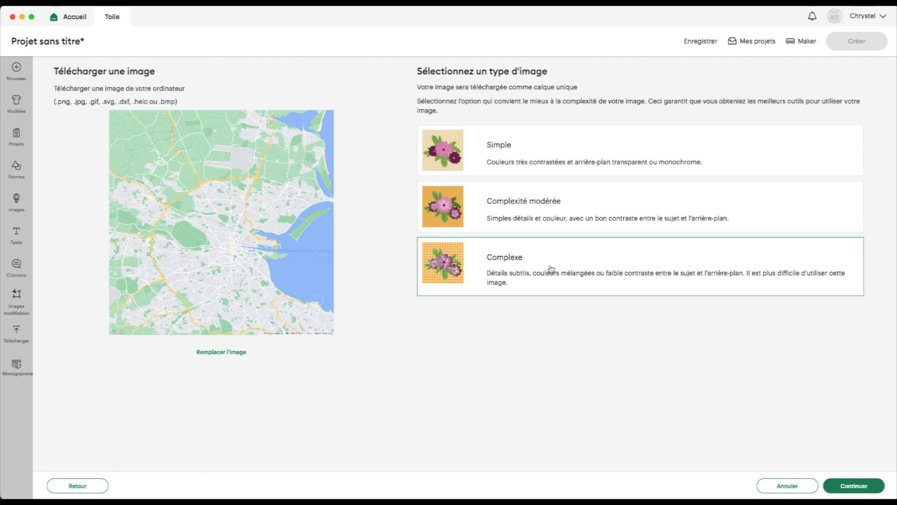
left_click(854, 485)
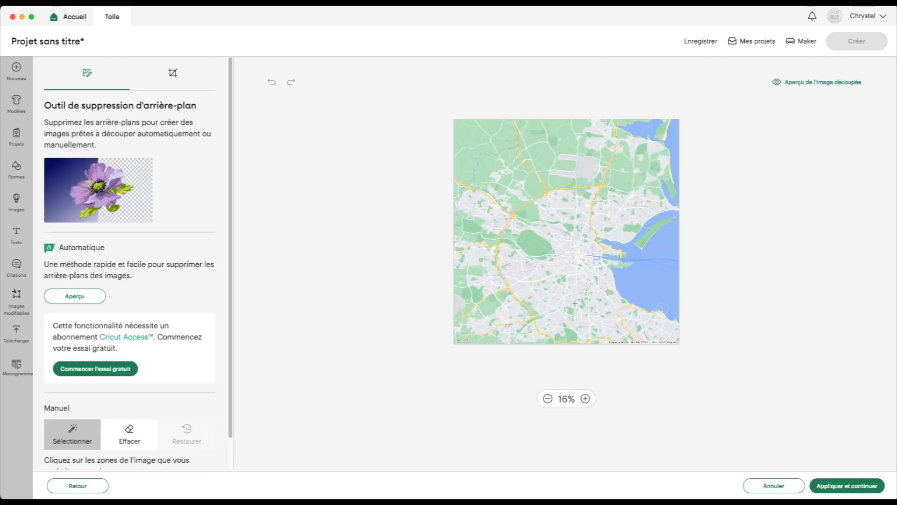
left_click(826, 485)
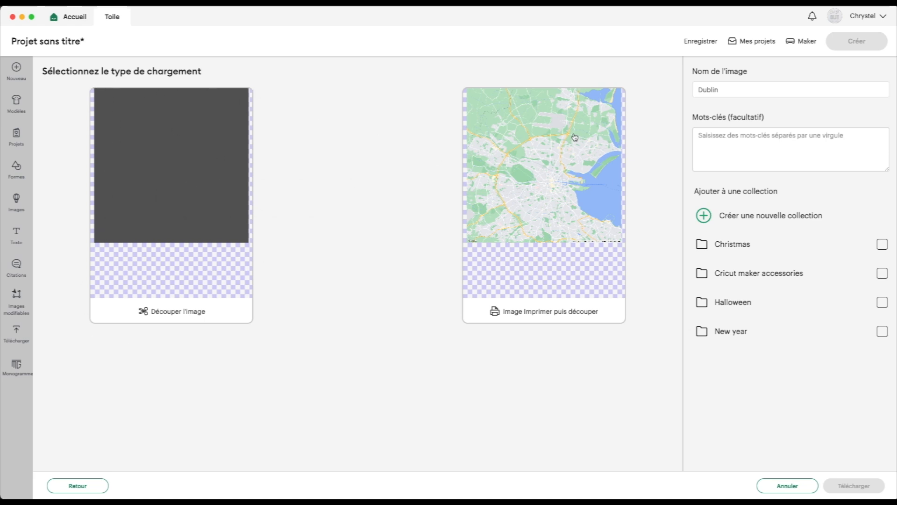
Upload the Dublin map as a print-then-cut image and add it to the canvas.
left_click(509, 182)
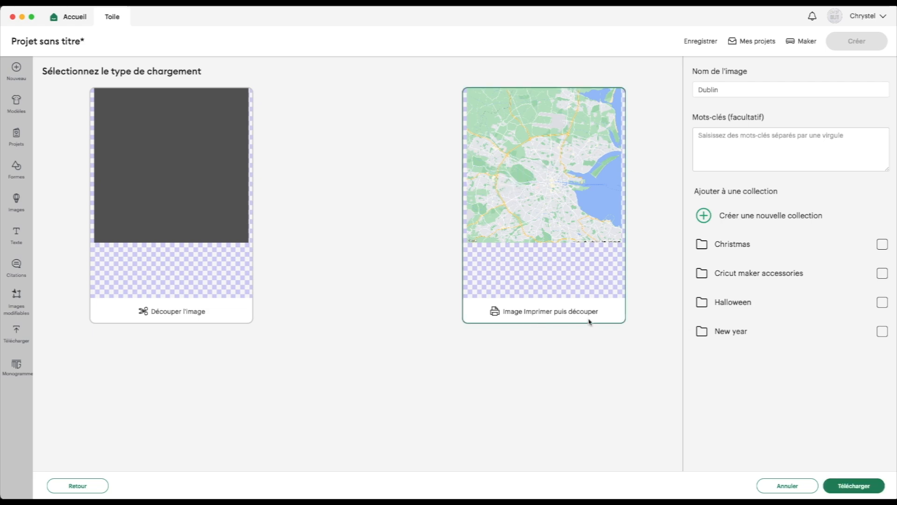
left_click(855, 487)
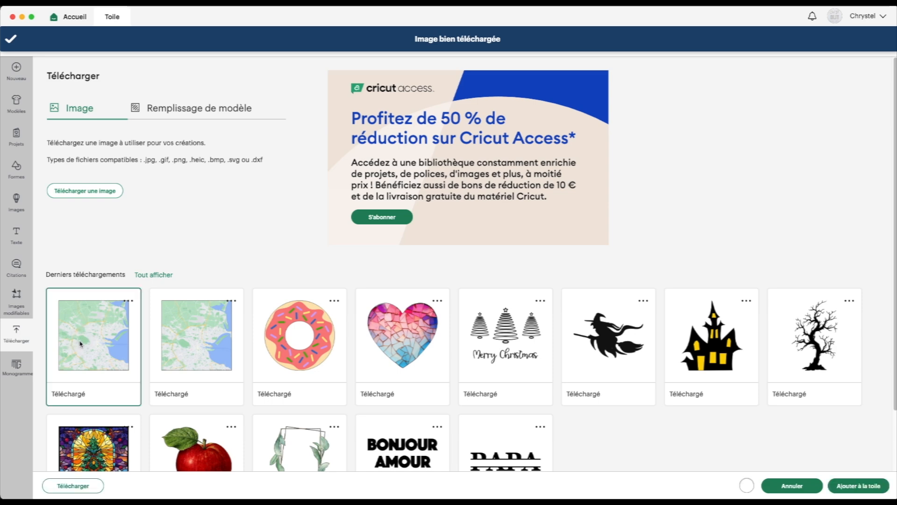
left_click(859, 486)
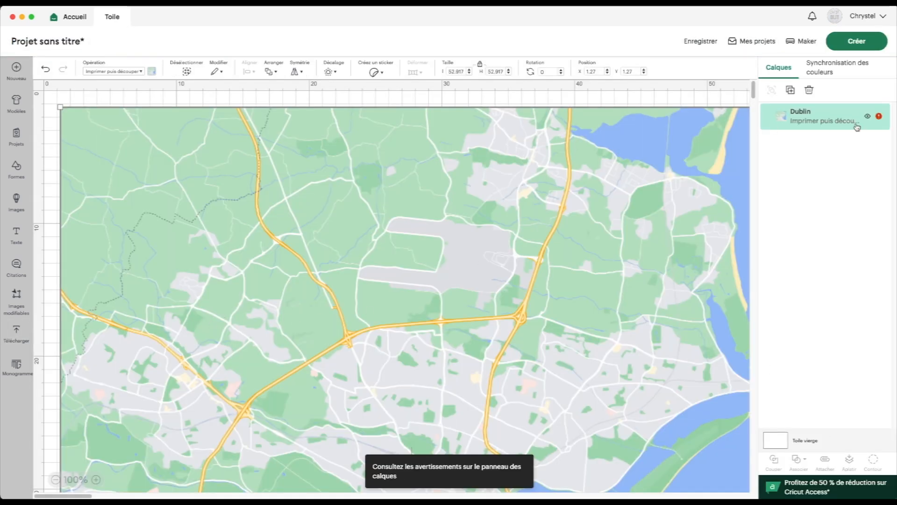
Review the warnings on the Dublin layer and set the map's width to 15 cm.
left_click(879, 118)
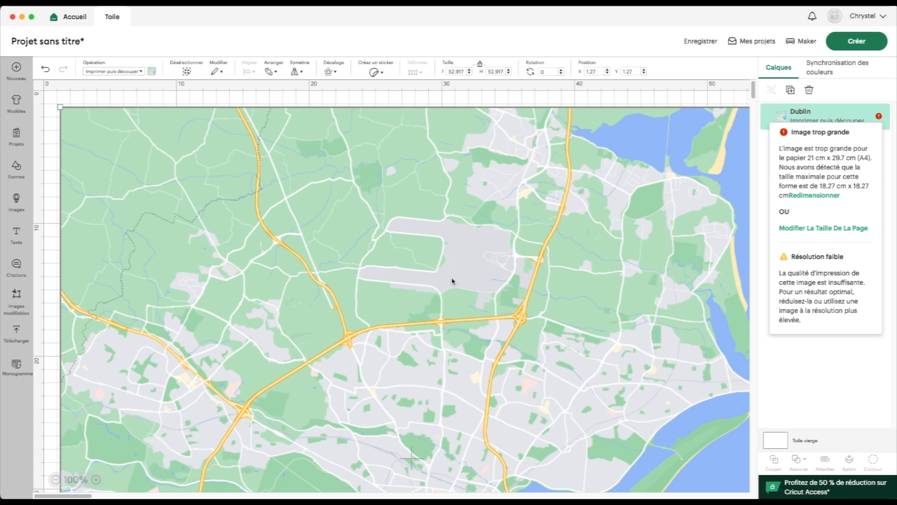
left_click(390, 260)
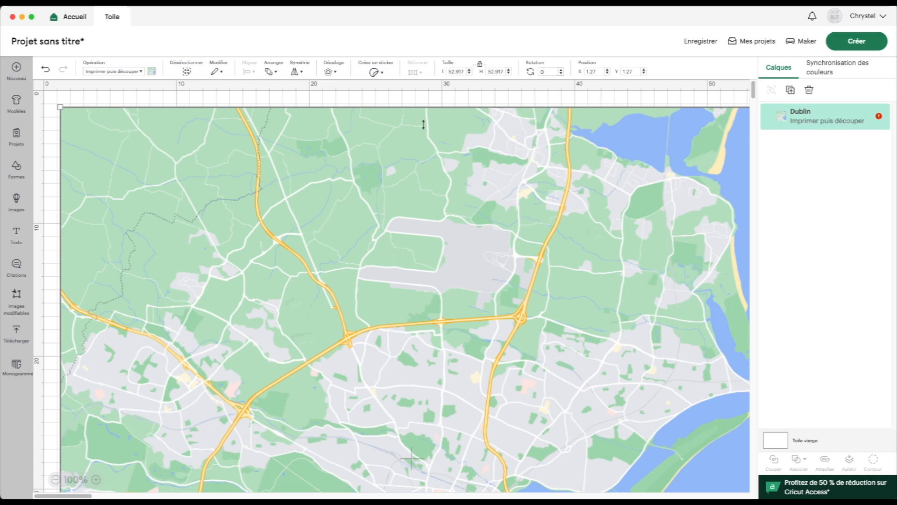
left_click_drag(465, 71, 440, 71)
type("15")
key("Return")
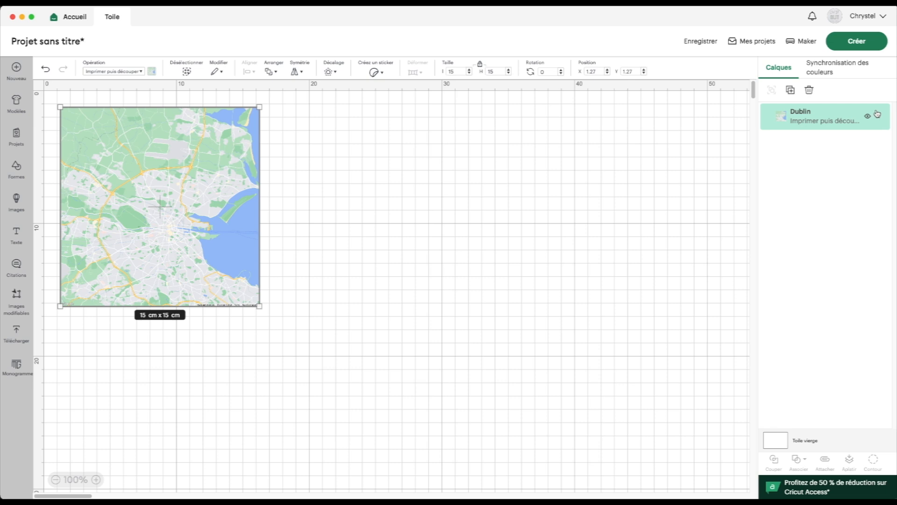
Enlarge the map proportionally on the canvas to about 23.75 x 23.75 cm.
left_click_drag(260, 308, 345, 423)
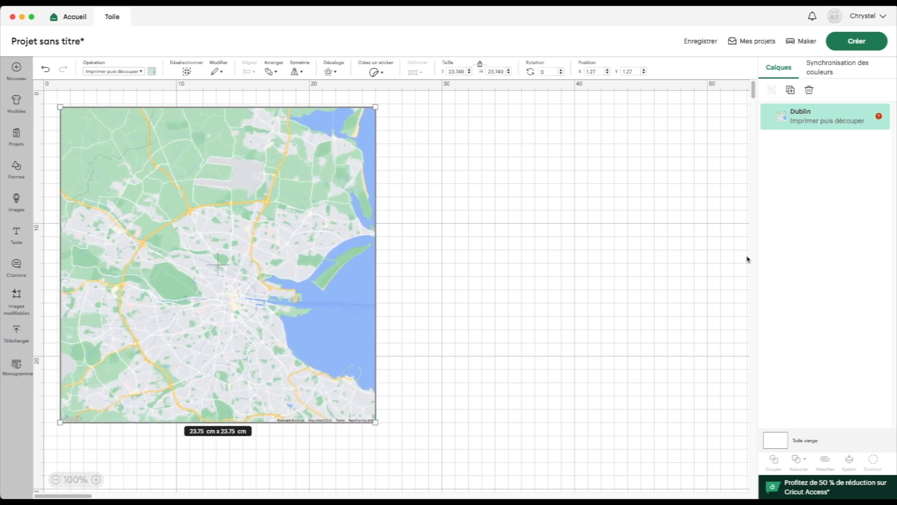
Add a heart shape, move it onto the Dublin map and set its operation to Guide.
mouse_move(879, 118)
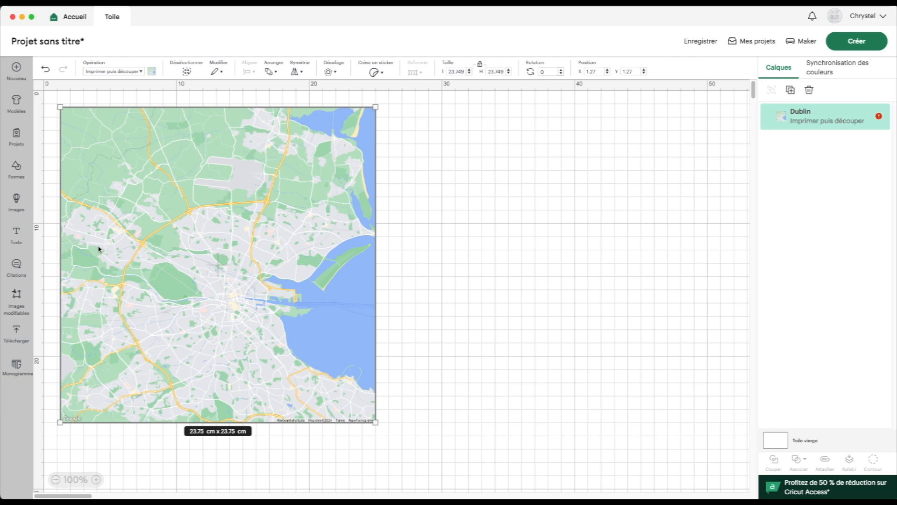
left_click(16, 167)
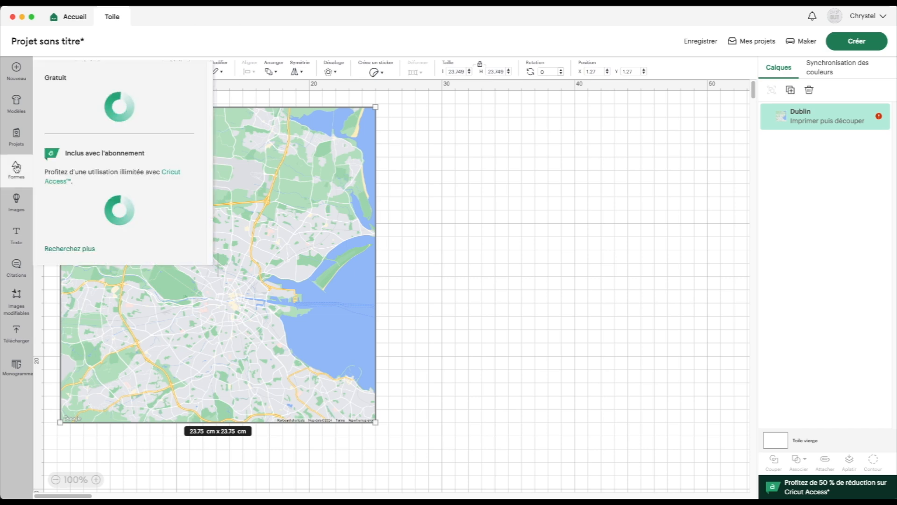
left_click(65, 191)
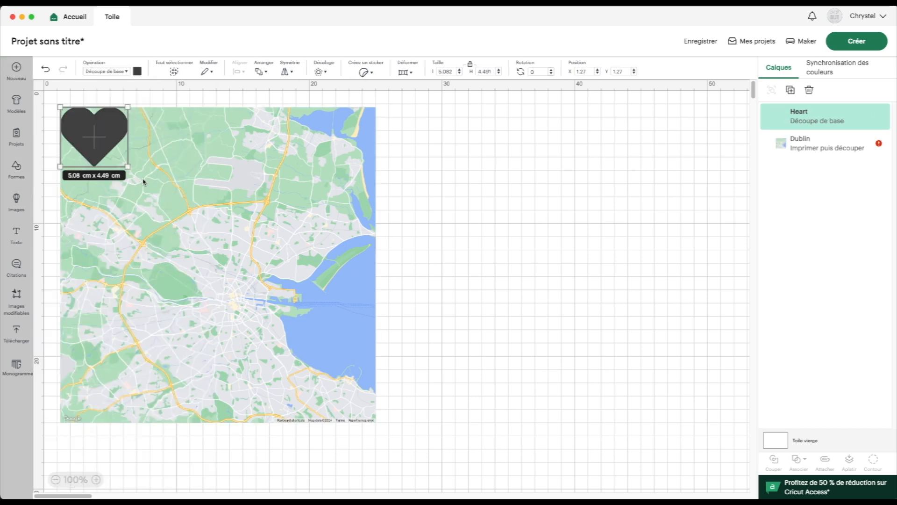
left_click_drag(114, 128, 205, 254)
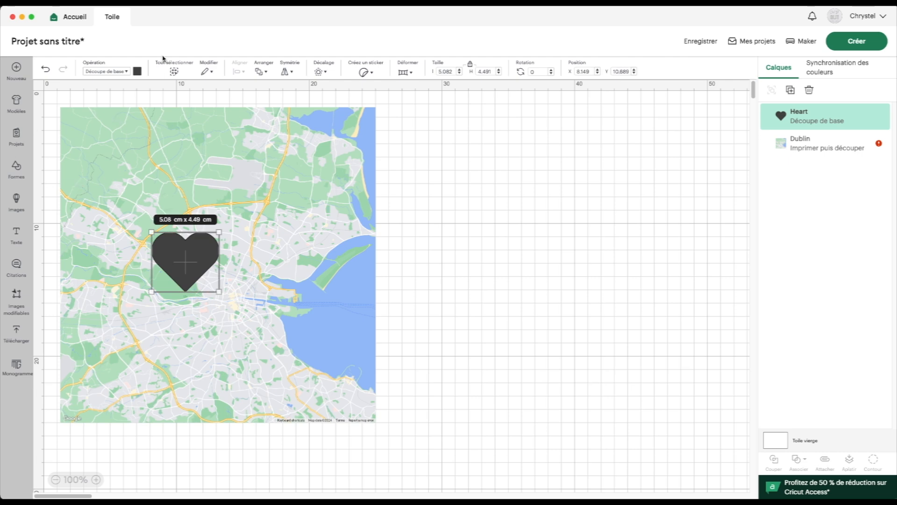
left_click(128, 72)
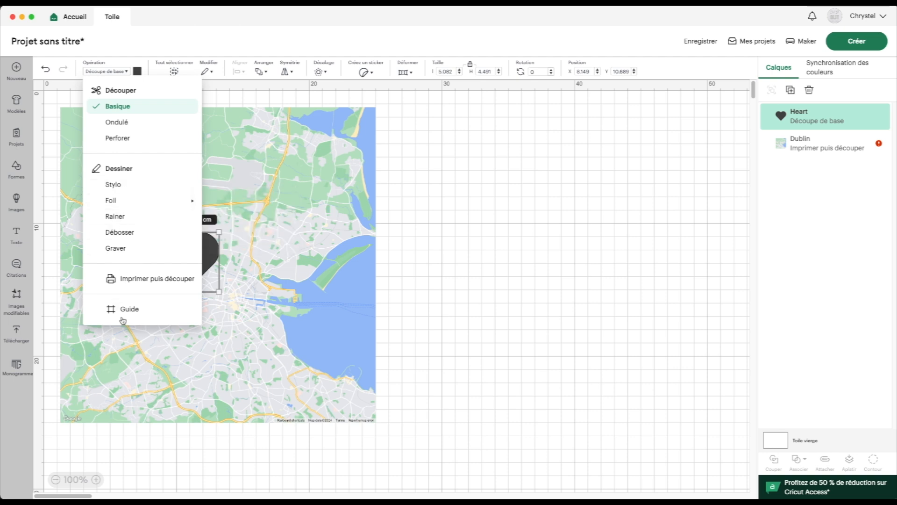
left_click(136, 314)
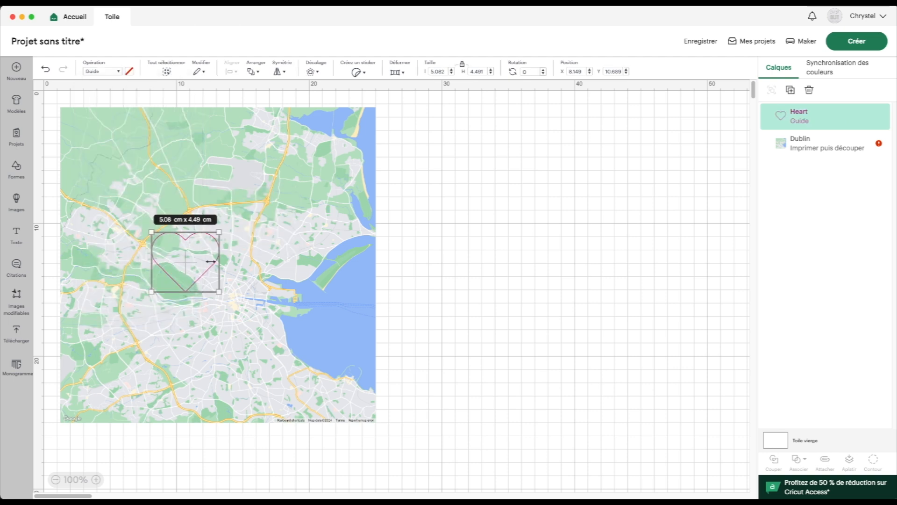
Enlarge the heart guide to a width of 15 cm and move it over the map's upper-left area.
left_click_drag(218, 290, 272, 363)
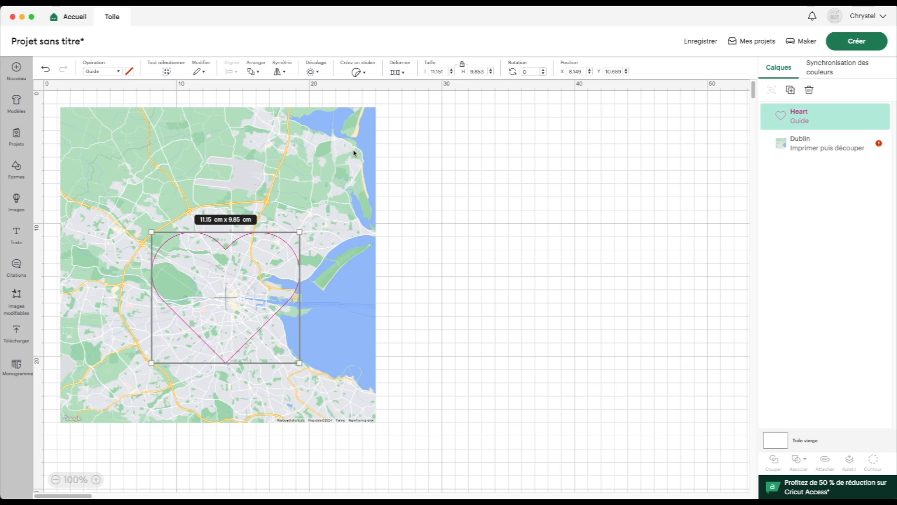
double_click(442, 71)
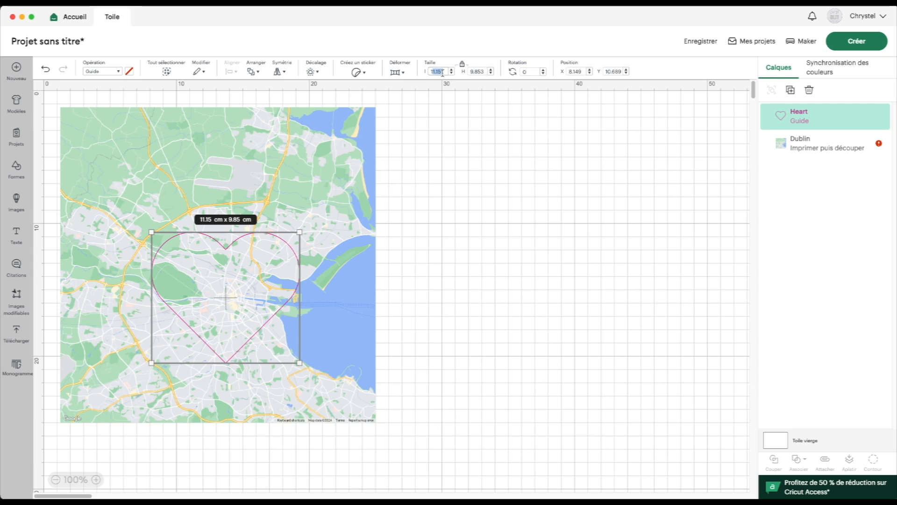
type("15")
key("Return")
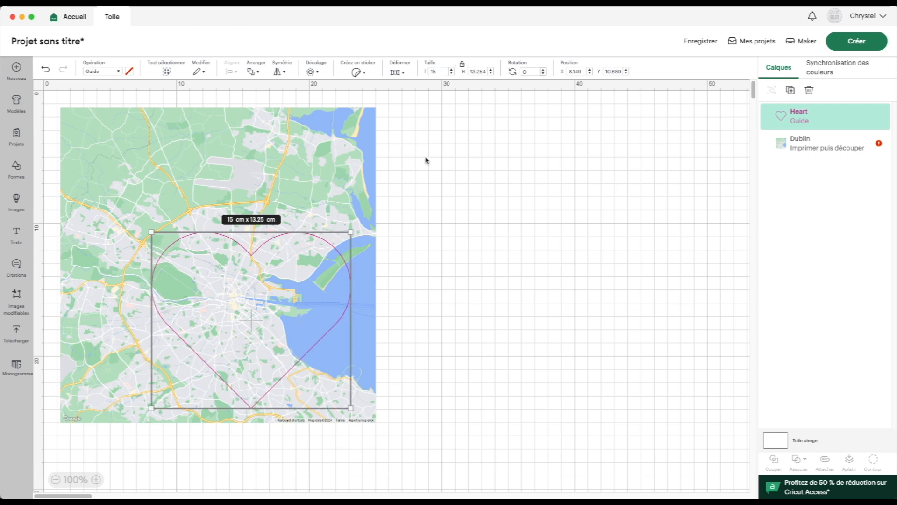
left_click_drag(336, 329, 272, 265)
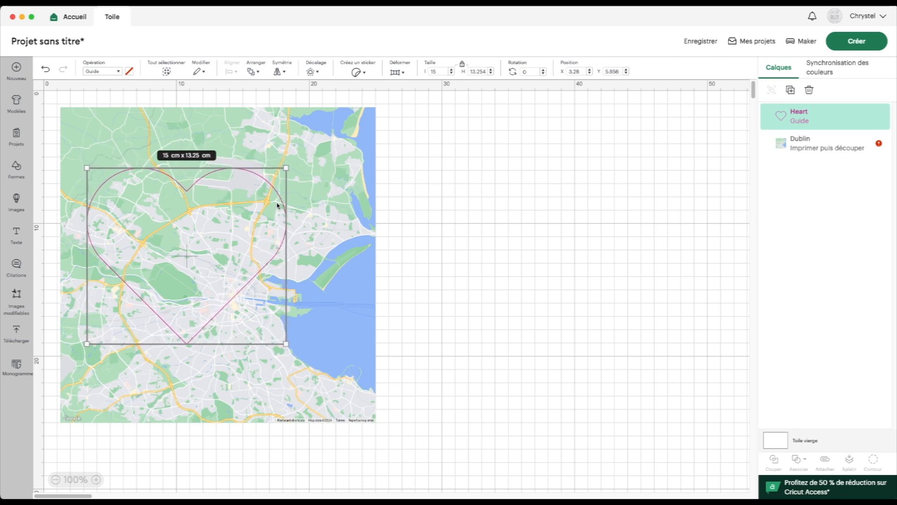
Shrink the Dublin map proportionally to about 17.05 x 17.05 cm and position it so it surrounds the heart guide.
left_click(200, 215)
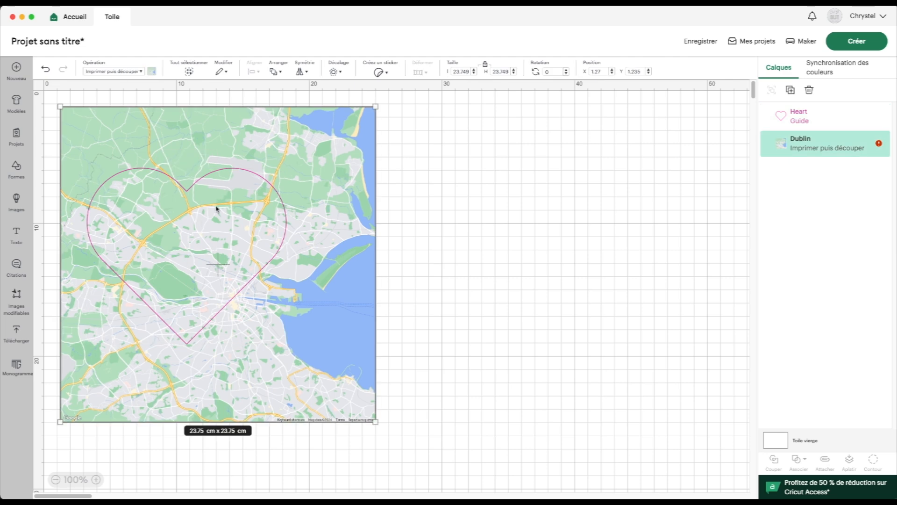
left_click_drag(376, 104, 264, 171)
left_click_drag(84, 332, 87, 294)
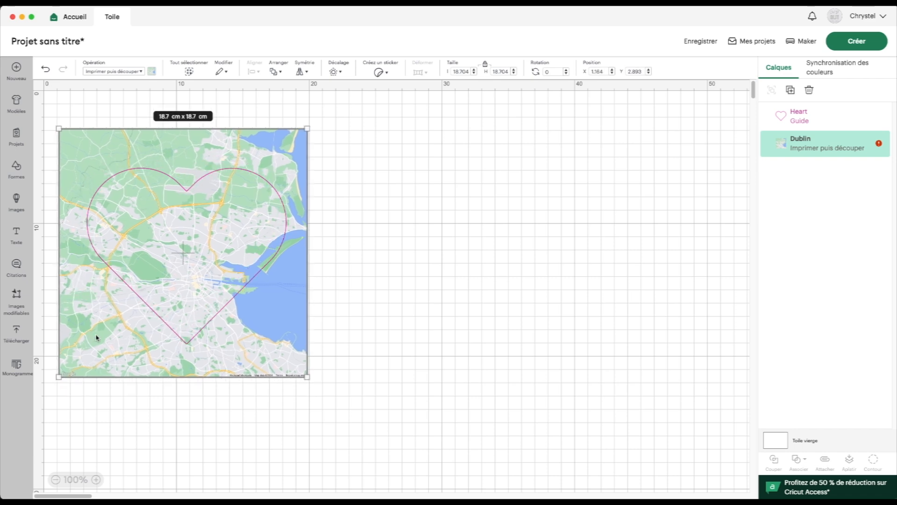
mouse_move(97, 324)
left_mouse_down()
mouse_move(90, 311)
mouse_move(104, 318)
left_mouse_up()
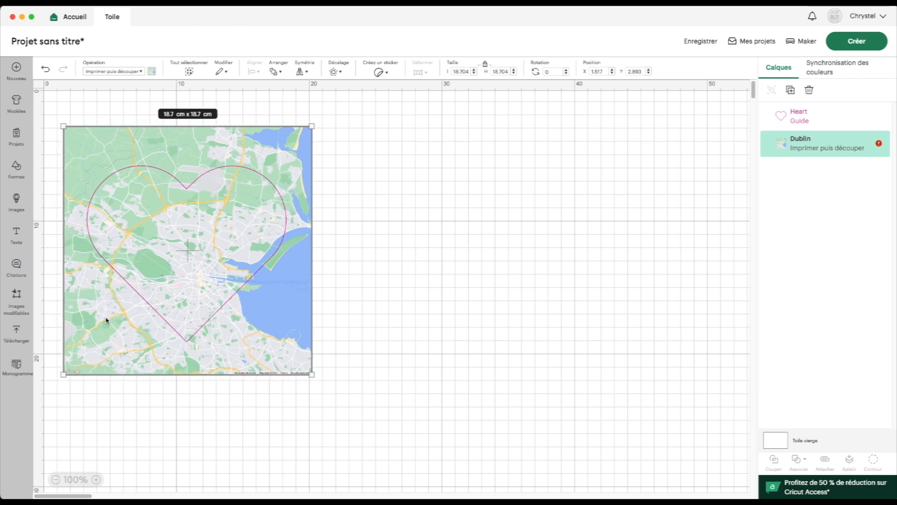
left_click_drag(312, 126, 291, 146)
left_click_drag(97, 327, 92, 316)
mouse_move(186, 280)
left_mouse_down()
mouse_move(176, 287)
mouse_move(192, 275)
left_mouse_up()
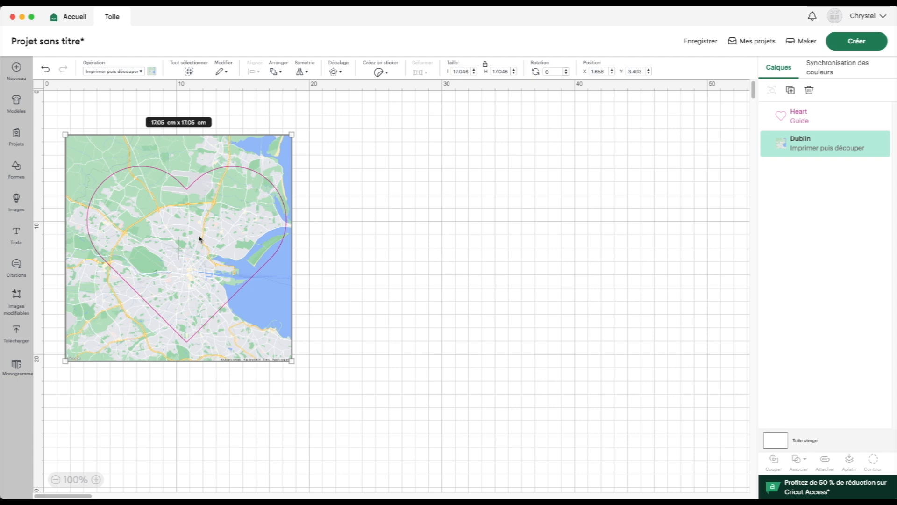
Slice the Dublin map with the heart guide.
left_click(366, 286)
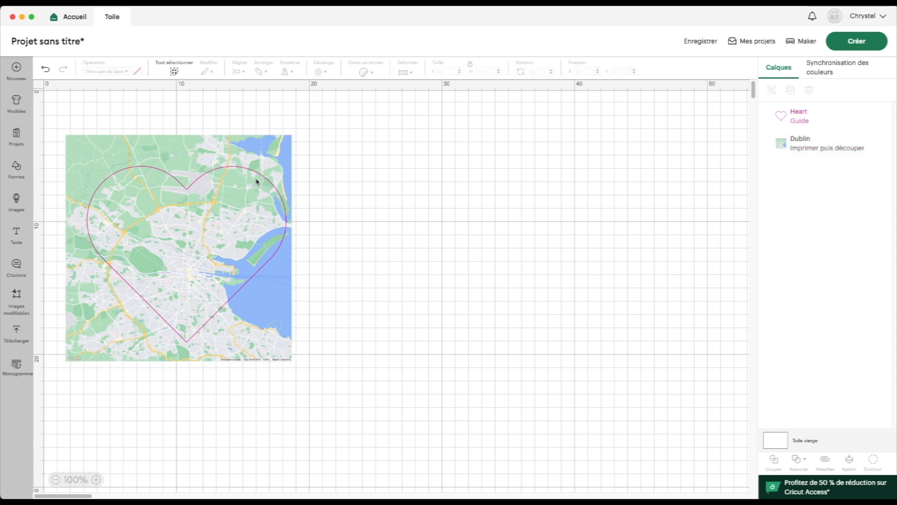
left_click_drag(401, 265, 178, 263)
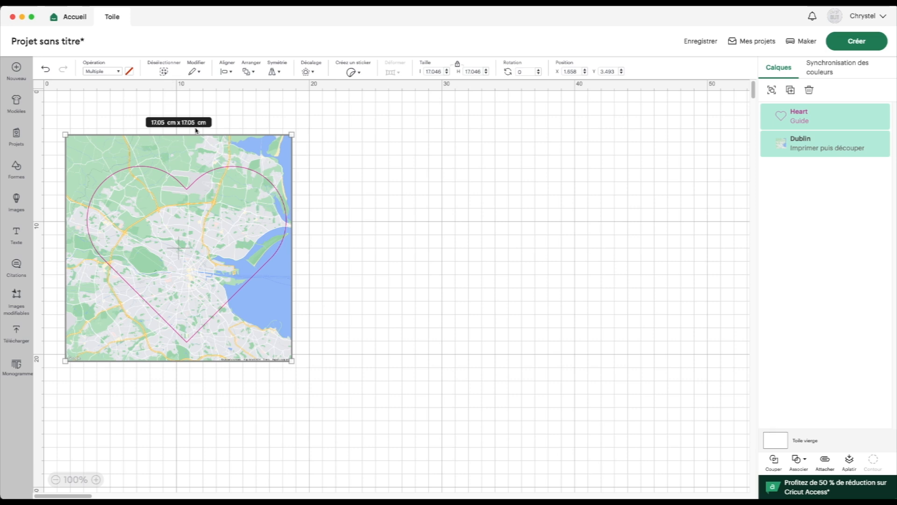
scroll(173, 105, "up", 1)
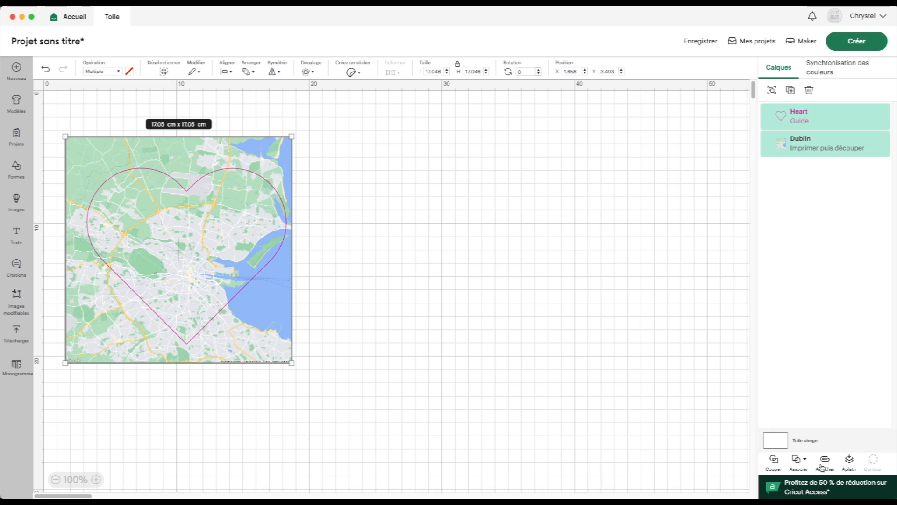
left_click(774, 460)
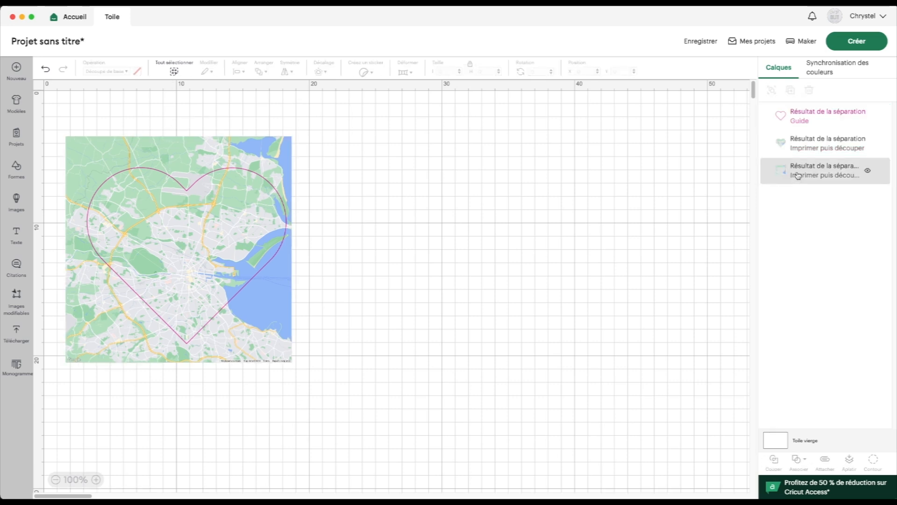
Delete the leftover outer map and the heart guide, and move the heart-shaped map to about X 12.95, Y 8.15.
left_click_drag(281, 148, 615, 153)
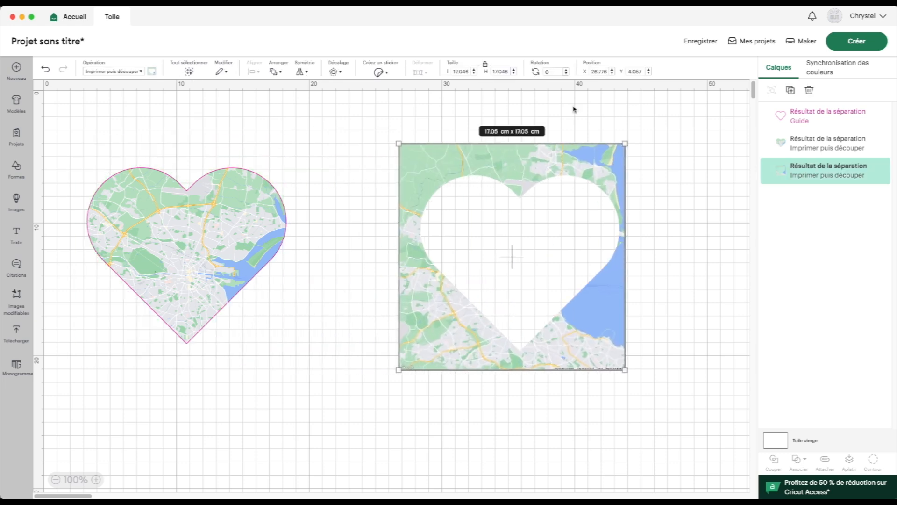
left_click(809, 90)
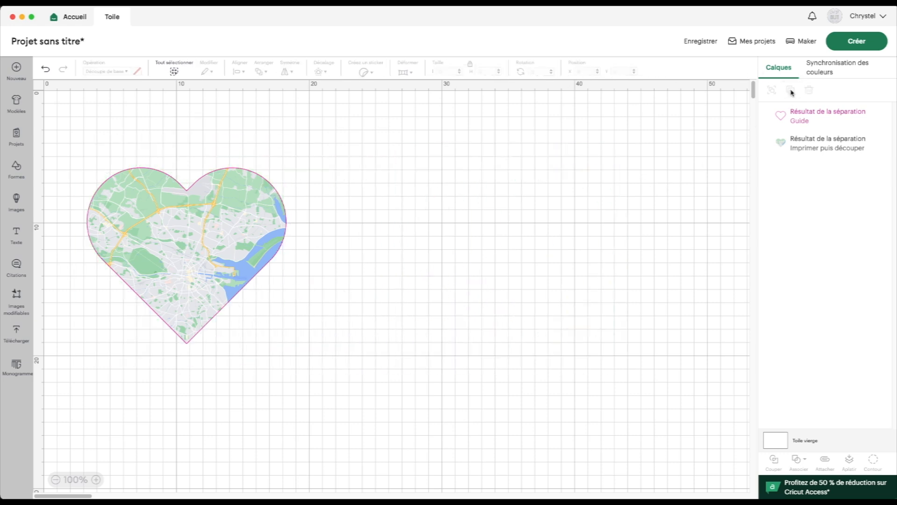
left_click(836, 121)
left_click(809, 90)
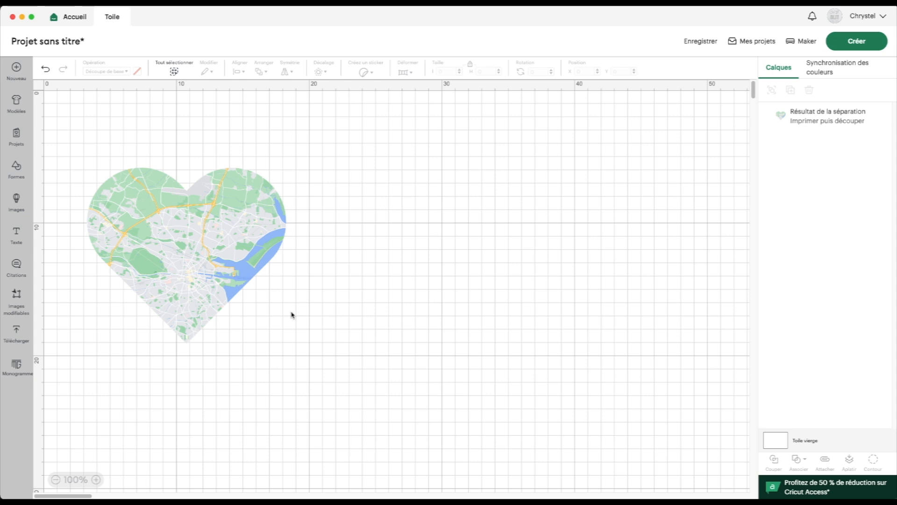
left_click_drag(204, 249, 333, 280)
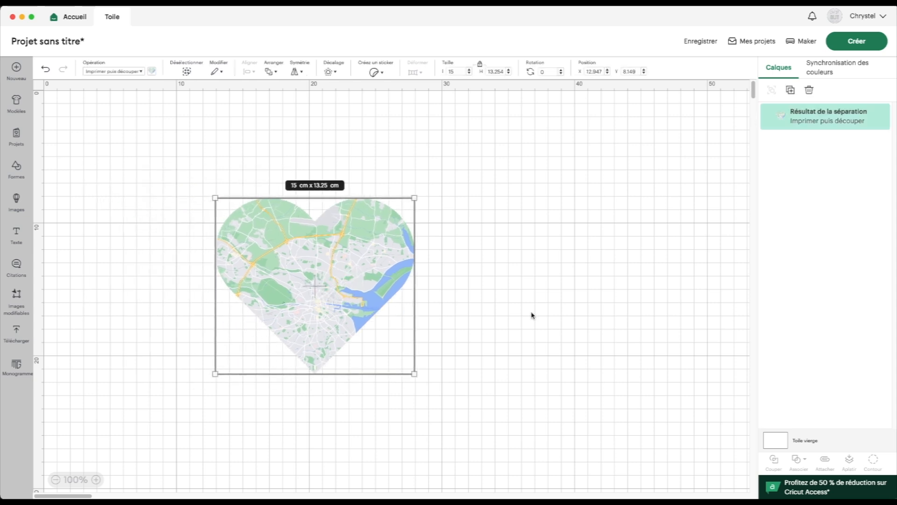
scroll(90, 244, "down", 2)
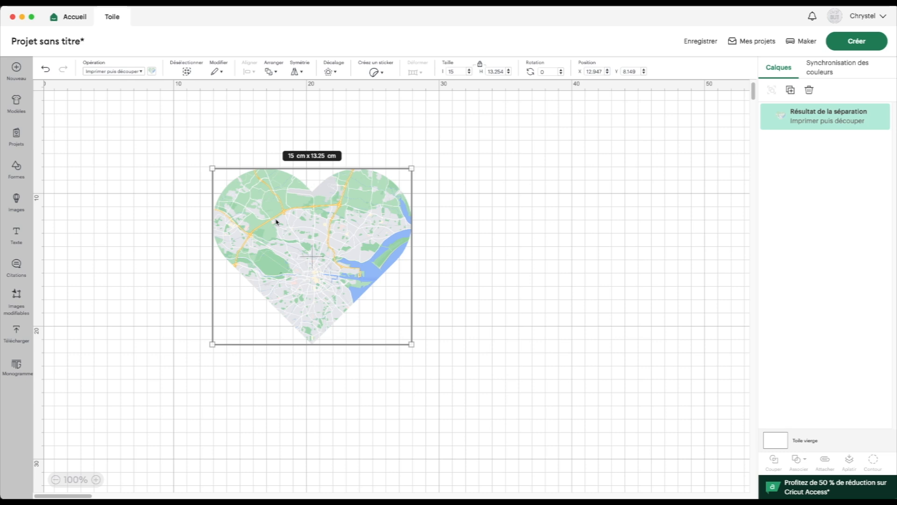
Add another heart shape, colour it red and place it on the upper-left lobe of the map at about 2.15 x 1.9 cm.
left_click(14, 167)
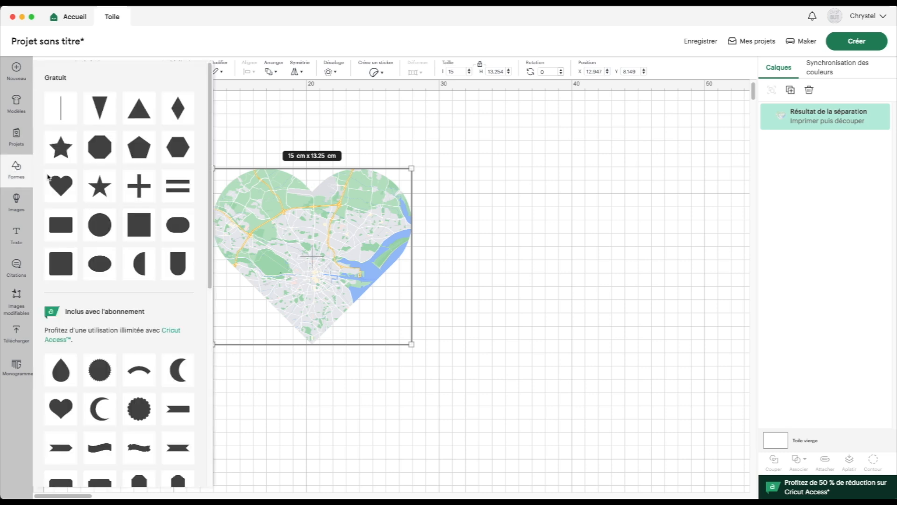
left_click(60, 185)
left_click(138, 73)
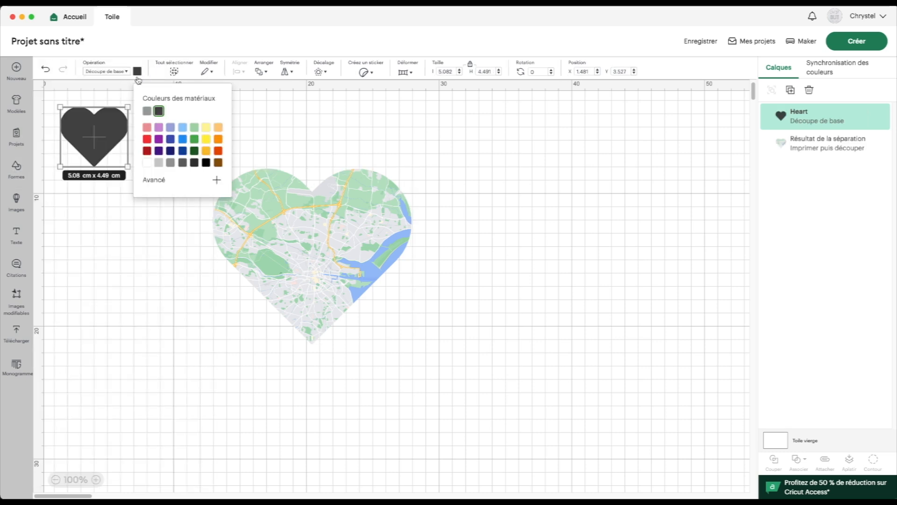
left_click(147, 139)
left_click_drag(107, 133, 270, 171)
Shrink the red heart to a location marker of about 0.32 x 0.28 cm within the map's upper-left lobe.
left_click(95, 480)
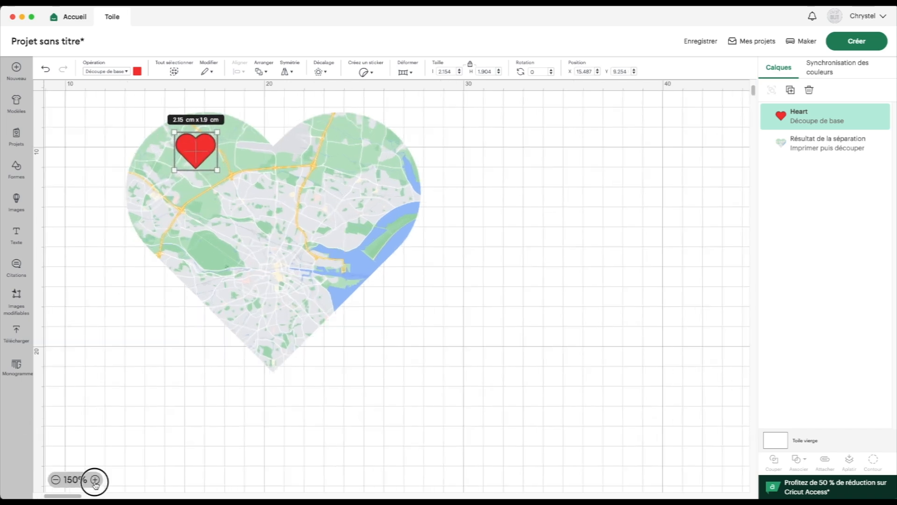
left_click(95, 481)
left_click(95, 481)
scroll(114, 361, "up", 2)
scroll(114, 361, "left", 3)
scroll(114, 361, "up", 3)
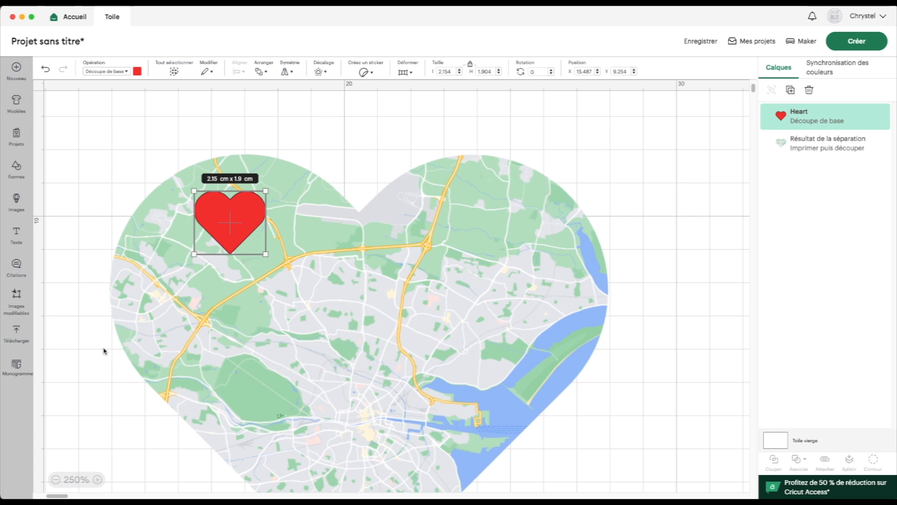
left_click_drag(266, 190, 211, 260)
left_click(72, 271)
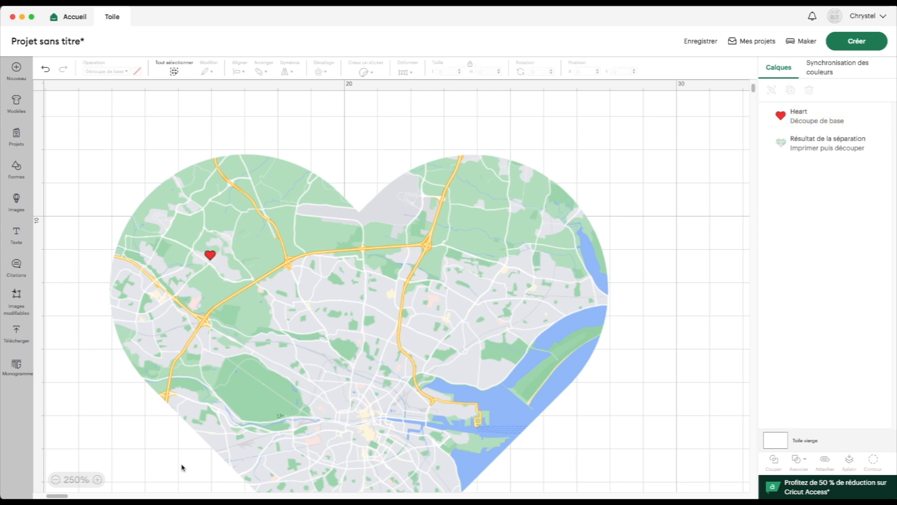
Change the small red heart's operation to Imprimer puis découper.
left_click(83, 482)
left_click(174, 72)
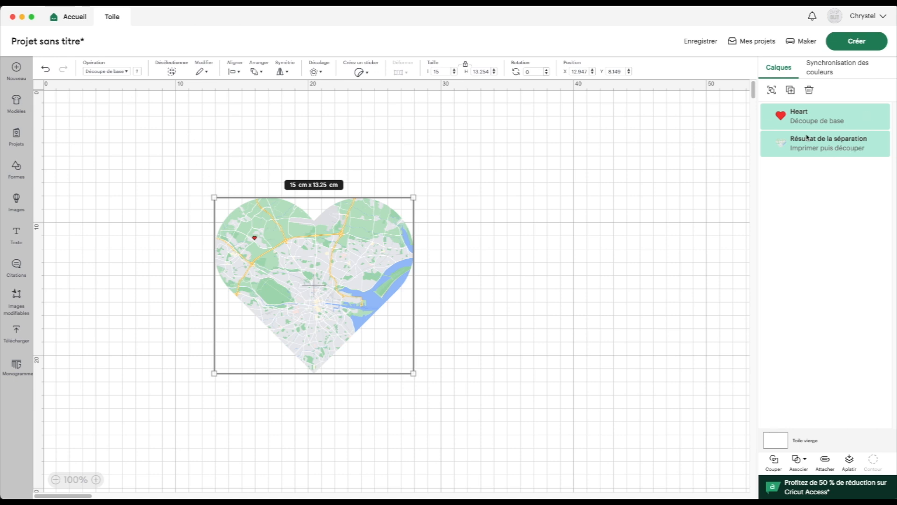
left_click(829, 118)
left_click(123, 71)
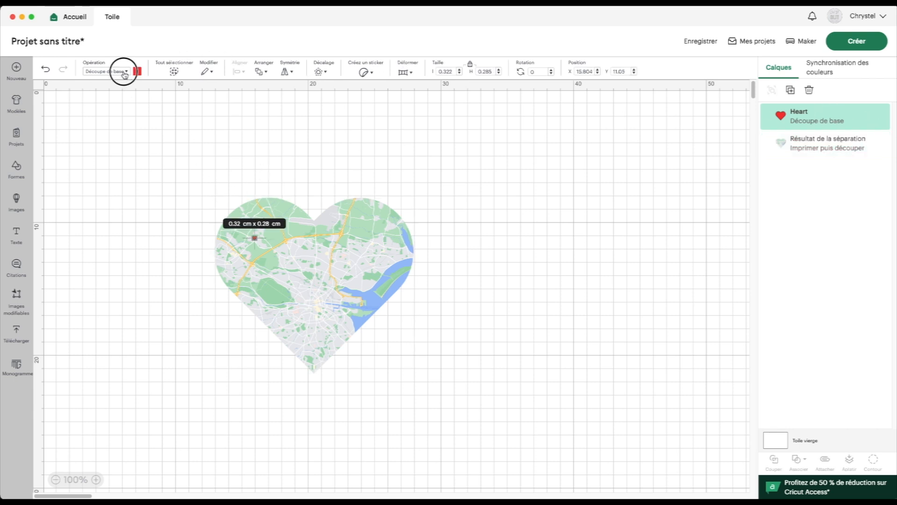
left_click(131, 280)
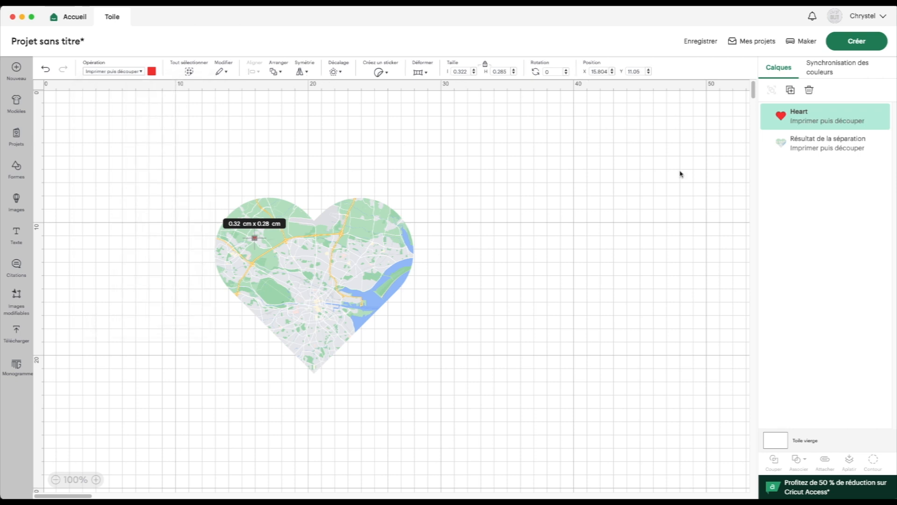
left_click(575, 206)
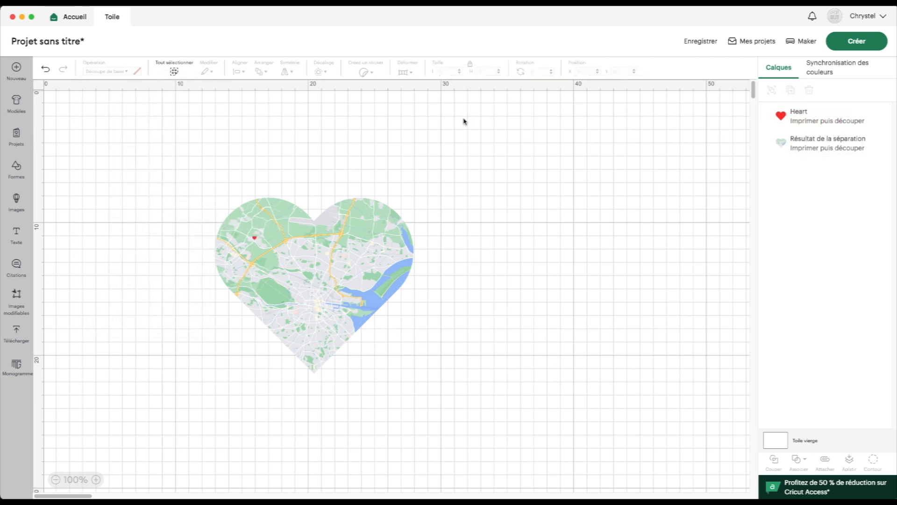
Flatten the red heart and the map into one print-then-cut layer, and preview it on the mat before returning to the canvas.
left_click(174, 71)
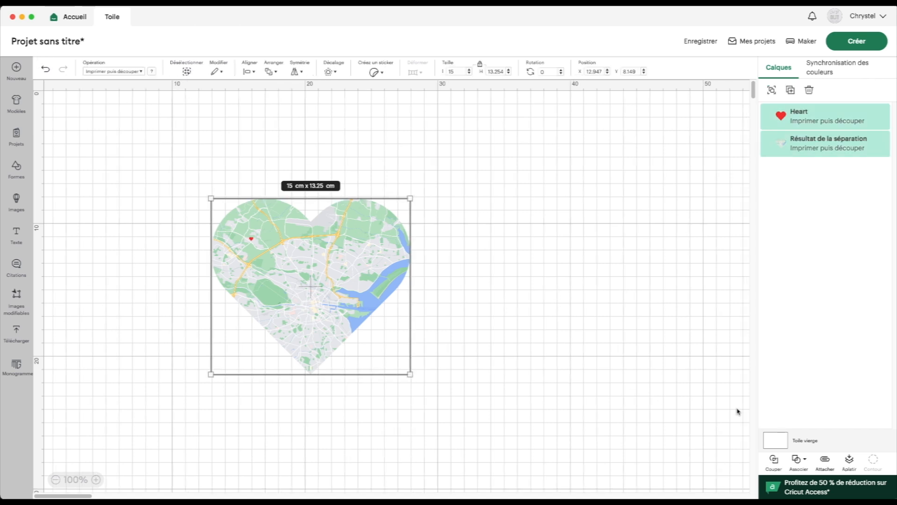
left_click(848, 462)
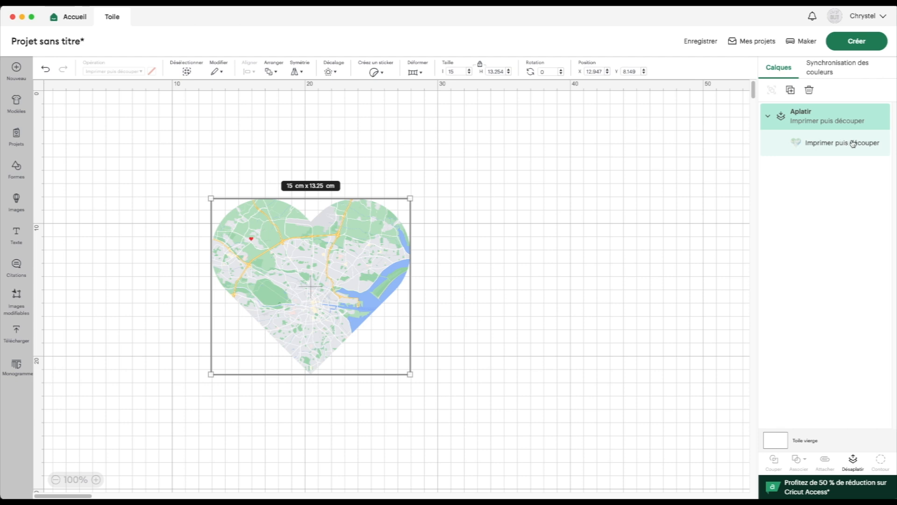
left_click(856, 45)
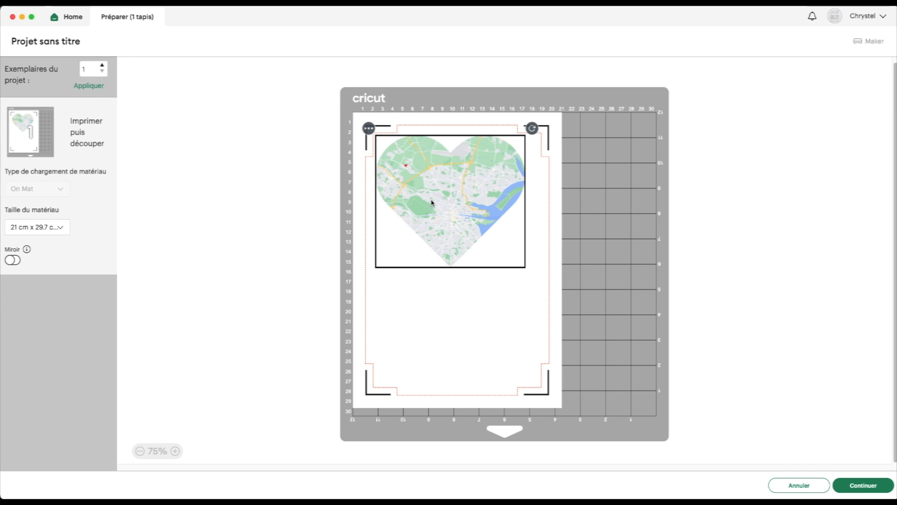
left_click(799, 485)
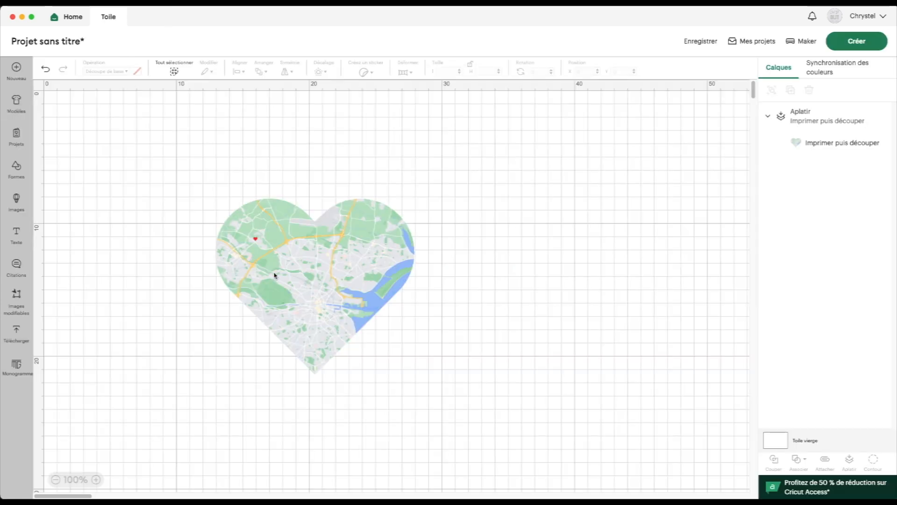